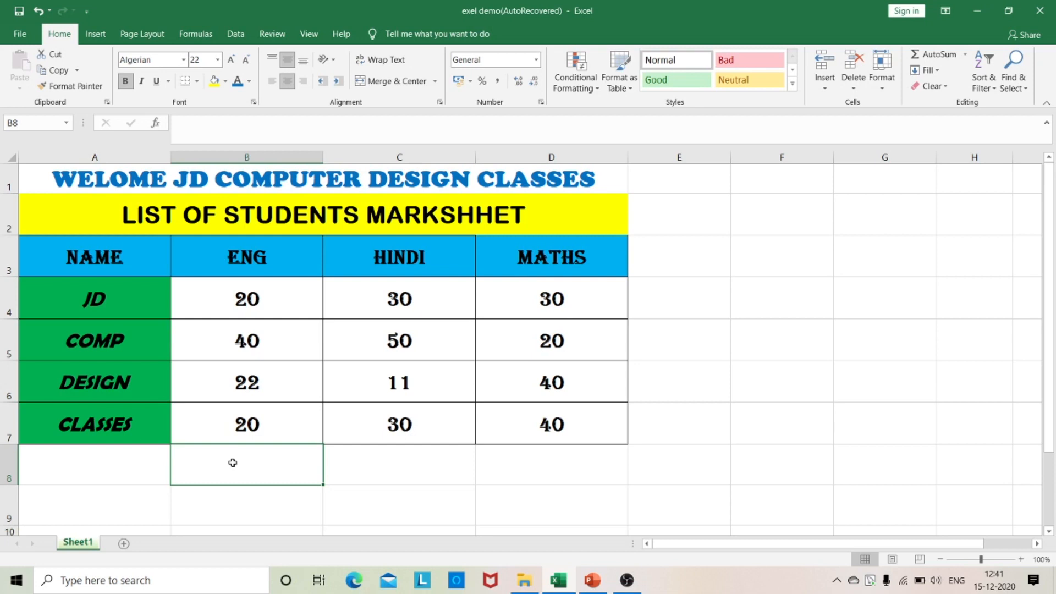
# - Total the ENG marks in B4:B7 with AutoSum, placing the result in B8
pyautogui.moveTo(284, 306); pyautogui.dragTo(276, 423)
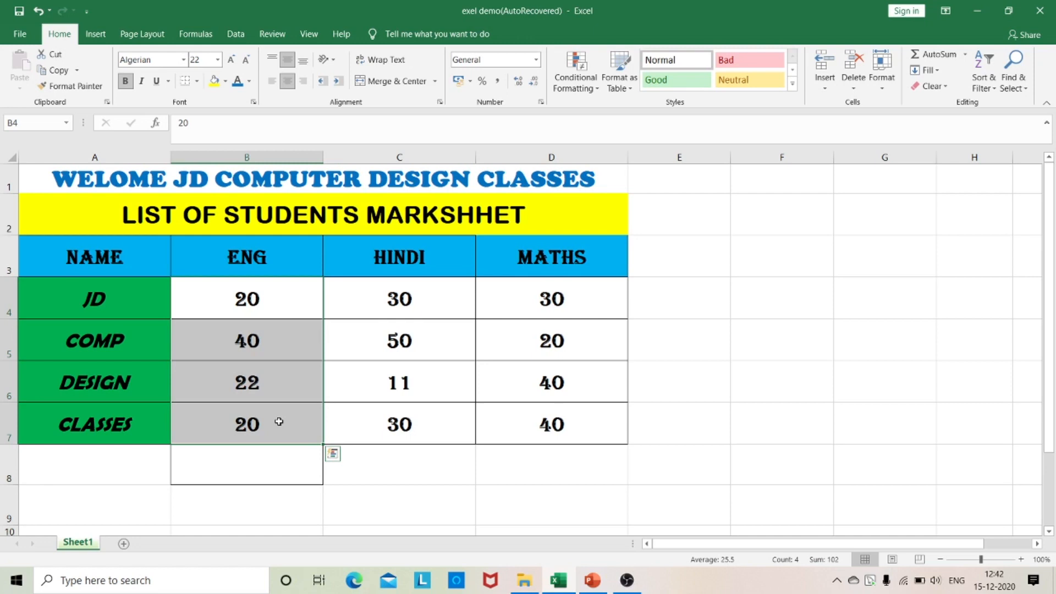
pyautogui.click(946, 57)
pyautogui.click(214, 528)
pyautogui.click(274, 456)
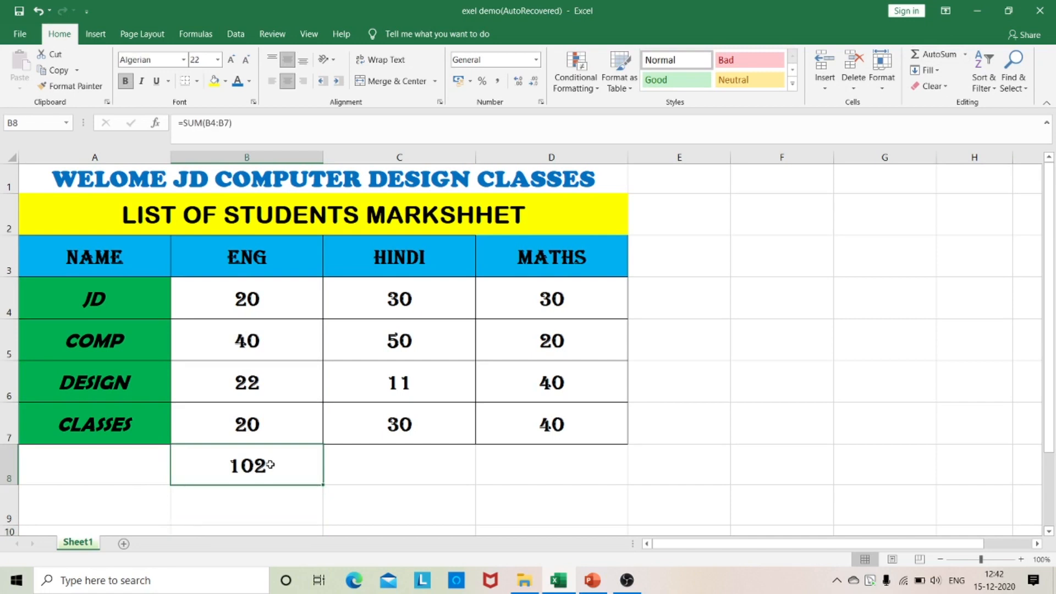
# - Inspect the SUM formula in cell B8 and clear it from the cell
pyautogui.moveTo(177, 123); pyautogui.dragTo(271, 126)
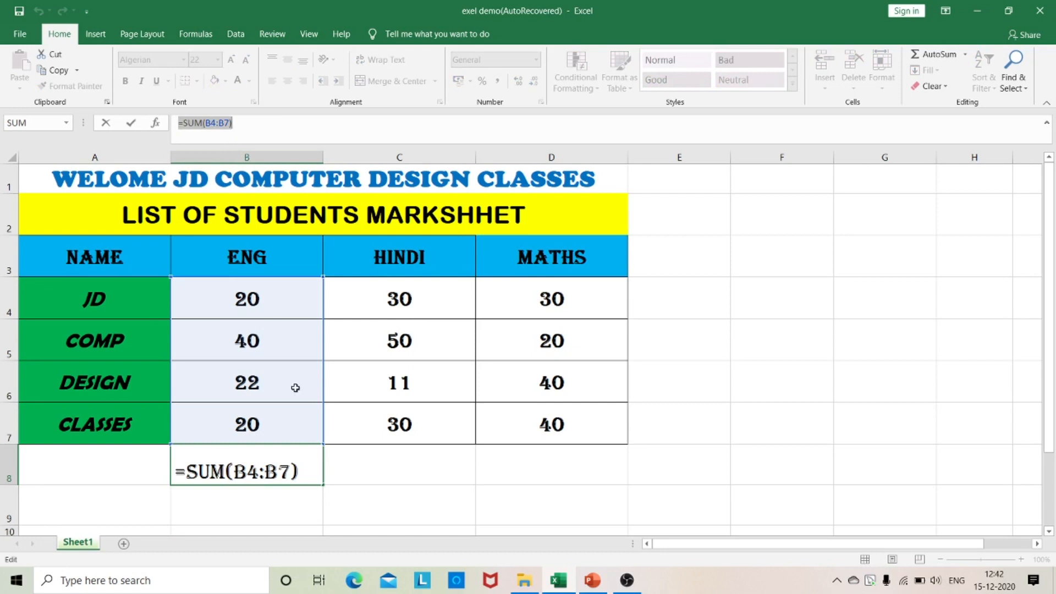
pyautogui.write('=')
pyautogui.click(278, 509)
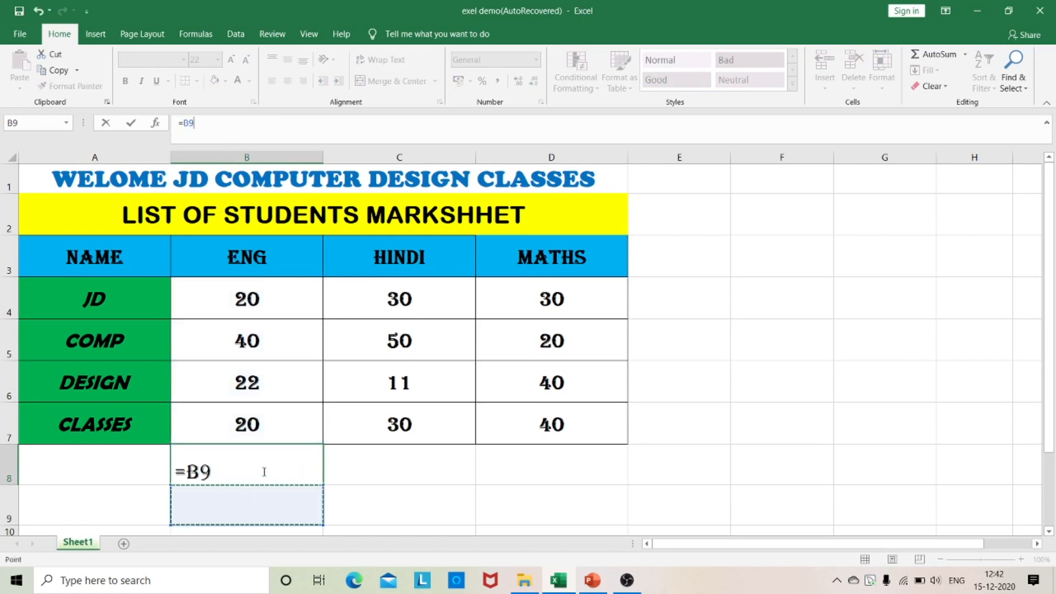
pyautogui.press('Escape')
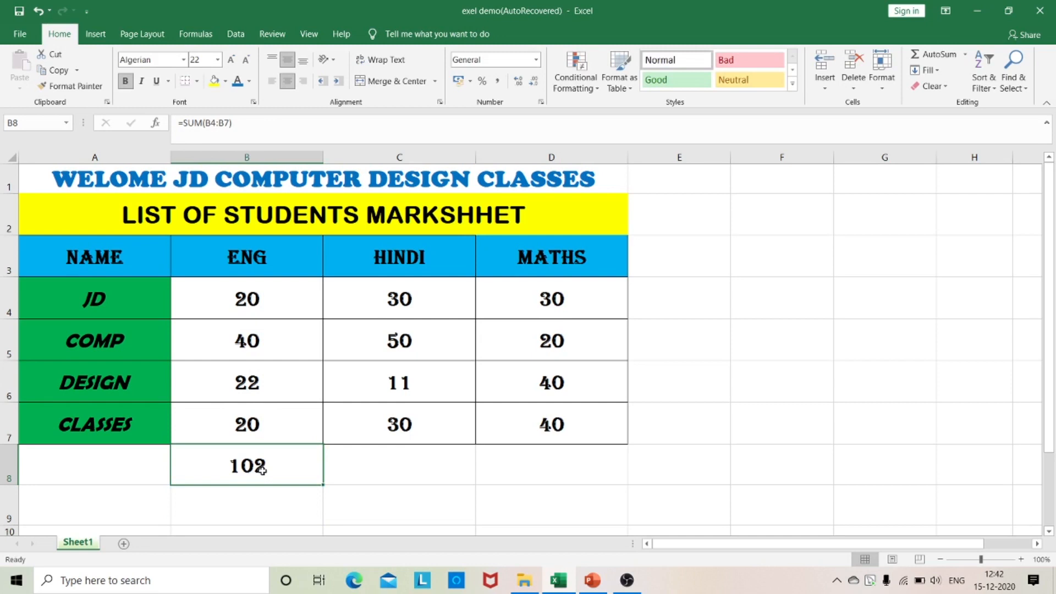
pyautogui.press('Delete')
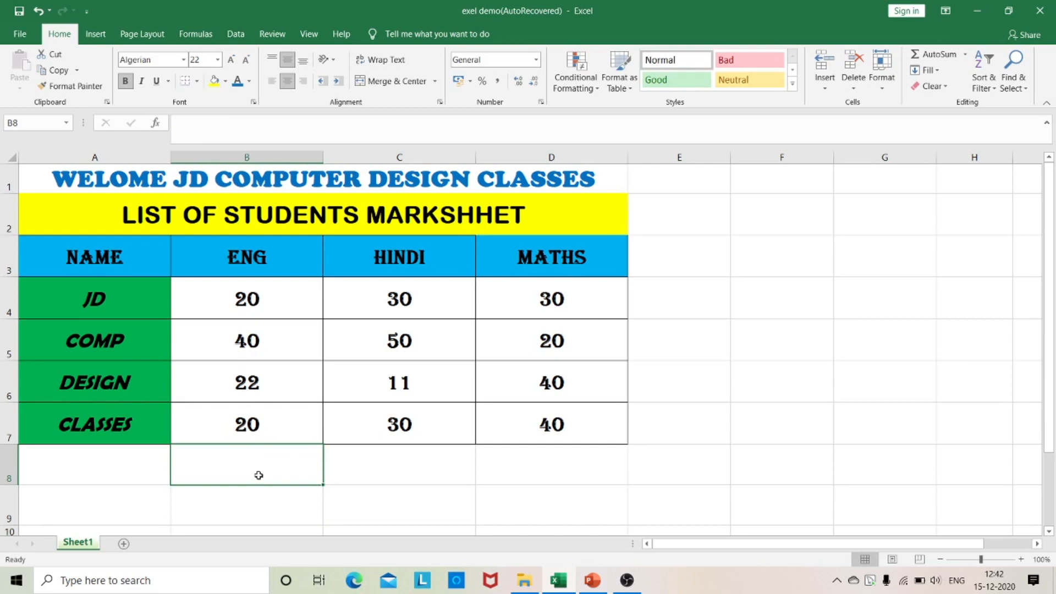
pyautogui.write('=')
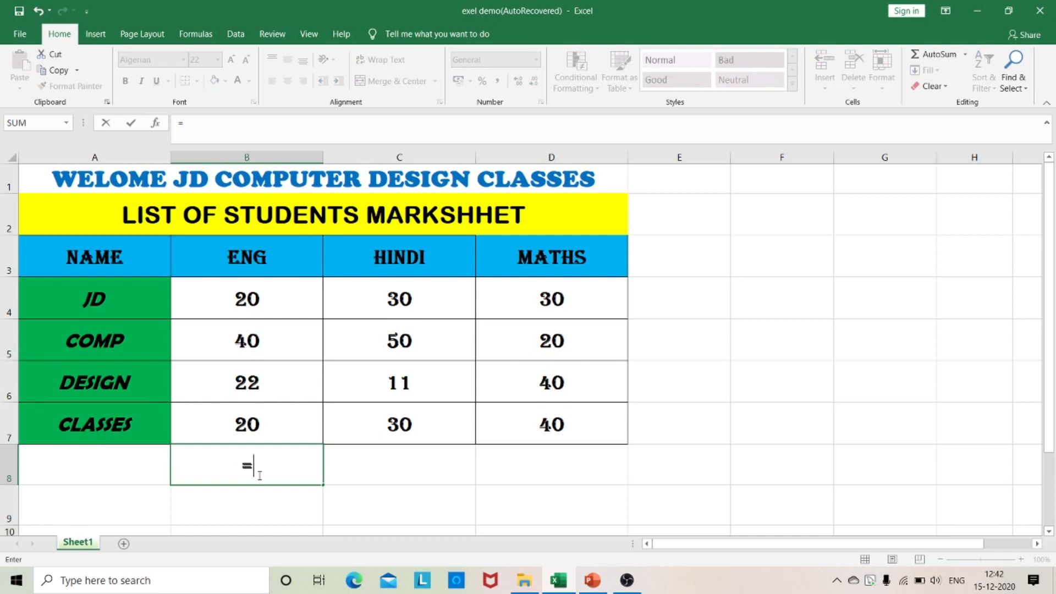
pyautogui.write('SUM')
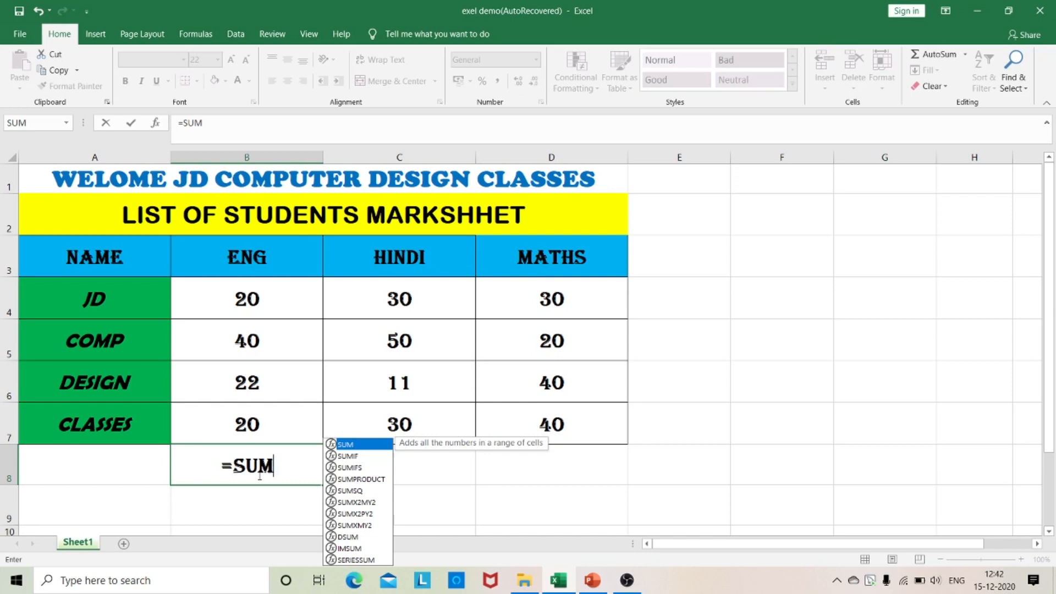
pyautogui.write('(')
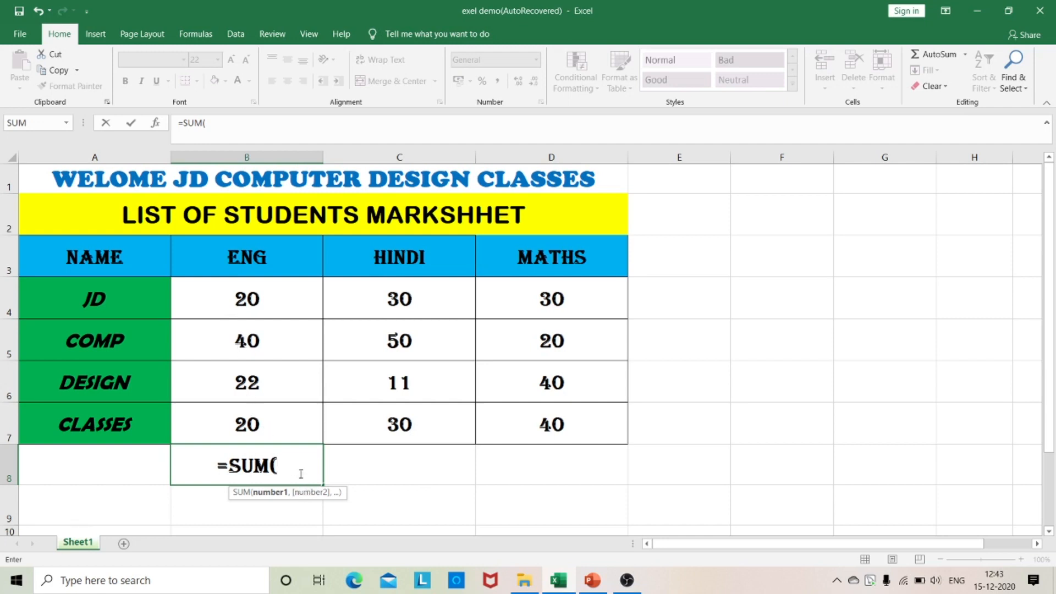
pyautogui.click(252, 152)
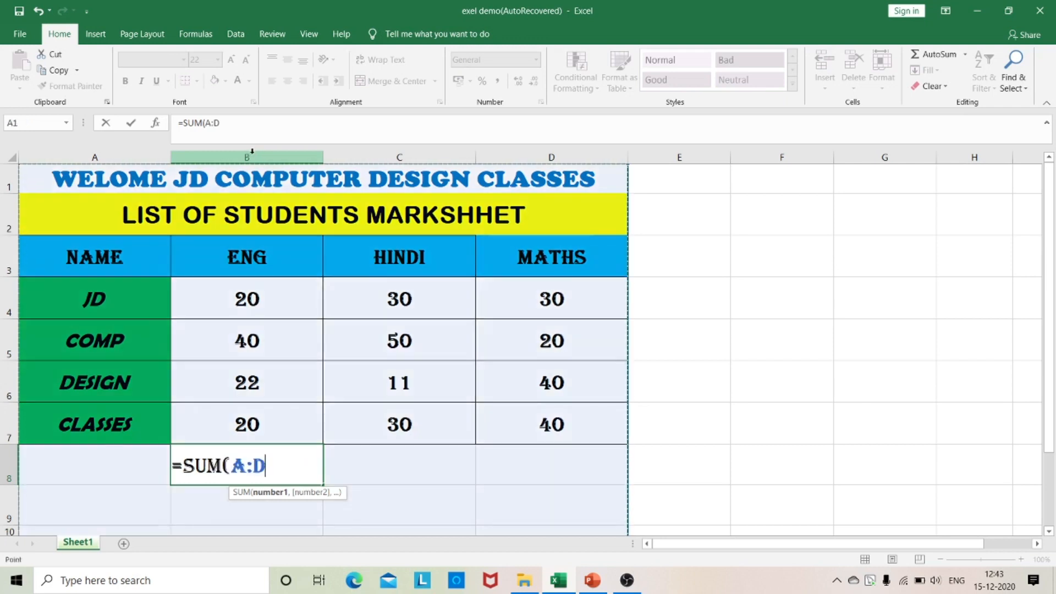
pyautogui.press('Escape')
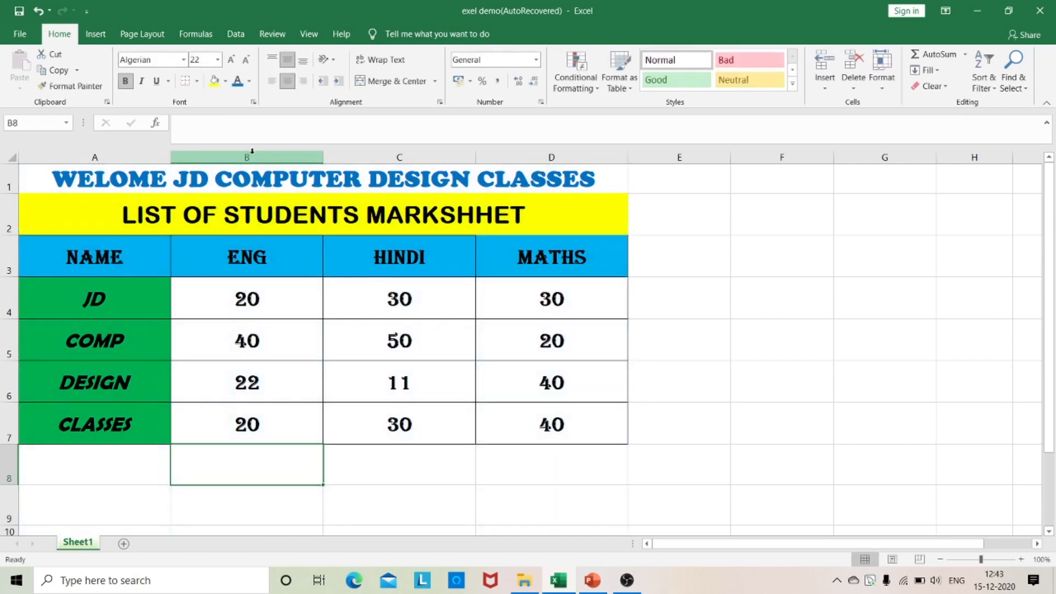
# - Examine how column B and row 4 together give the address of cell B4
pyautogui.click(252, 297)
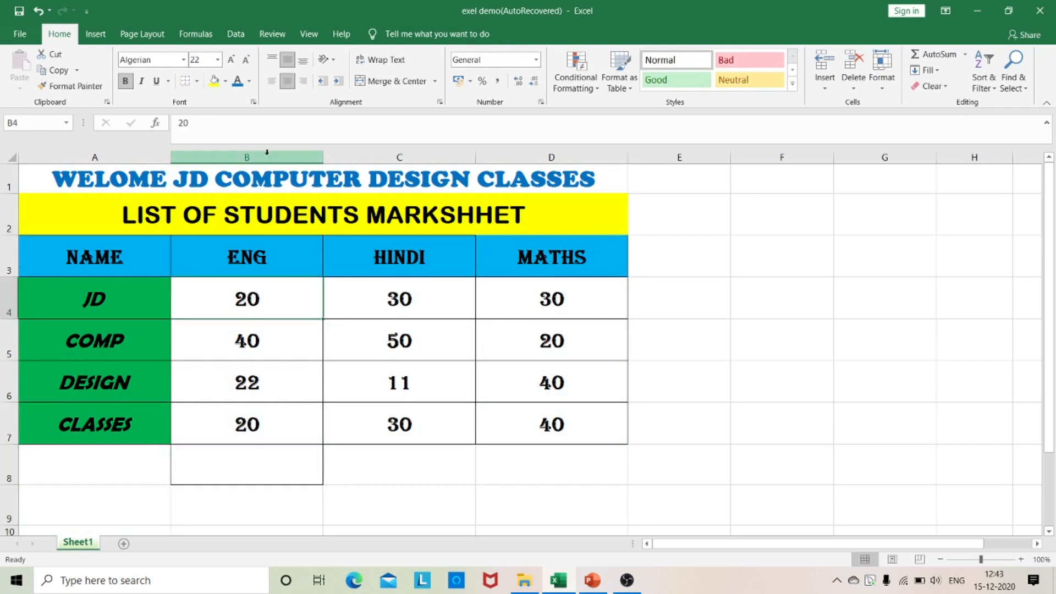
pyautogui.click(267, 152)
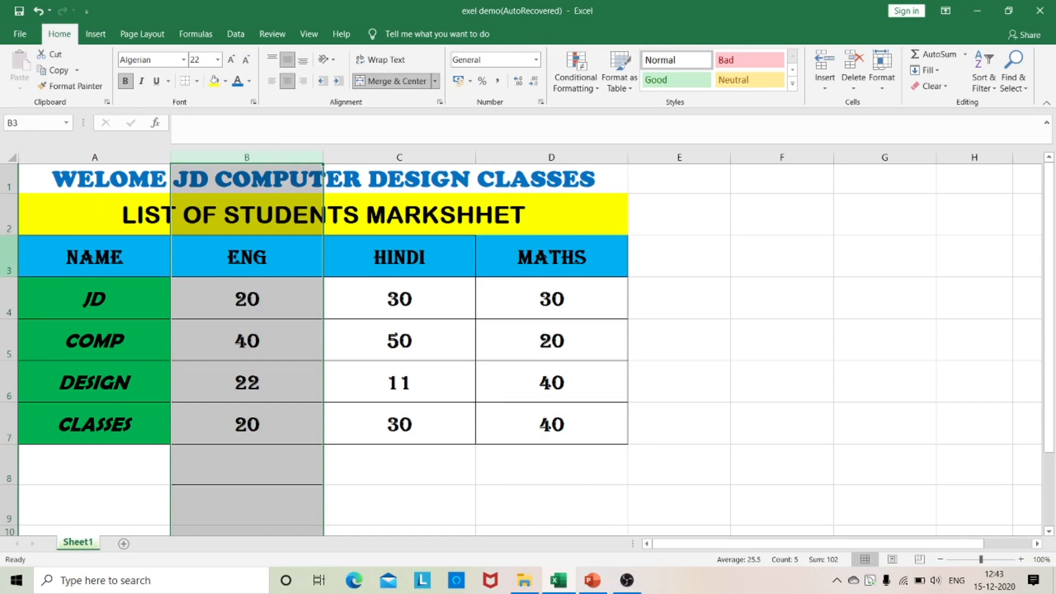
pyautogui.click(3, 288)
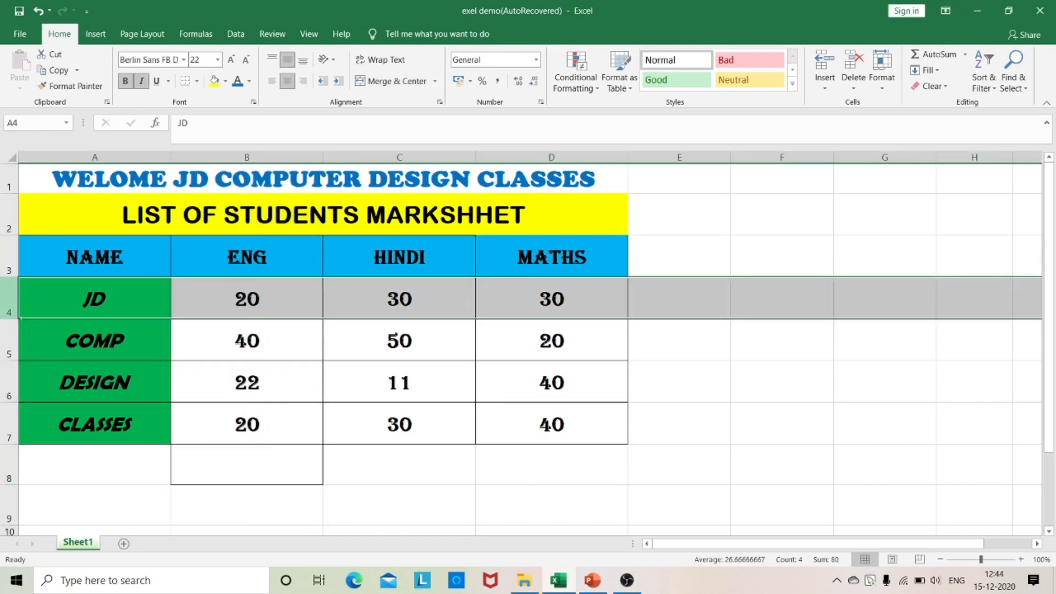
pyautogui.click(286, 158)
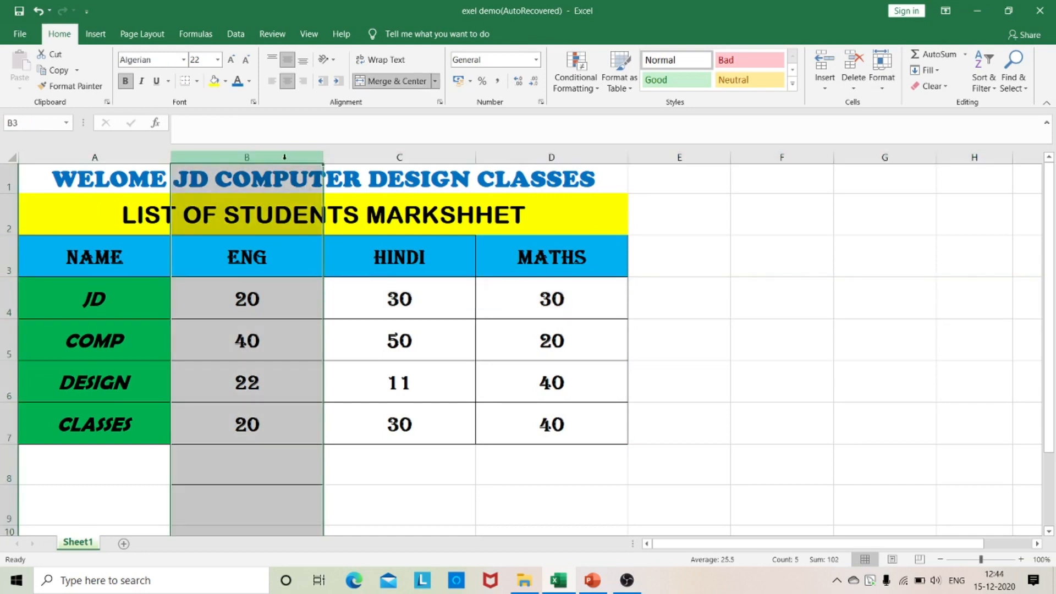
pyautogui.click(3, 295)
pyautogui.click(243, 294)
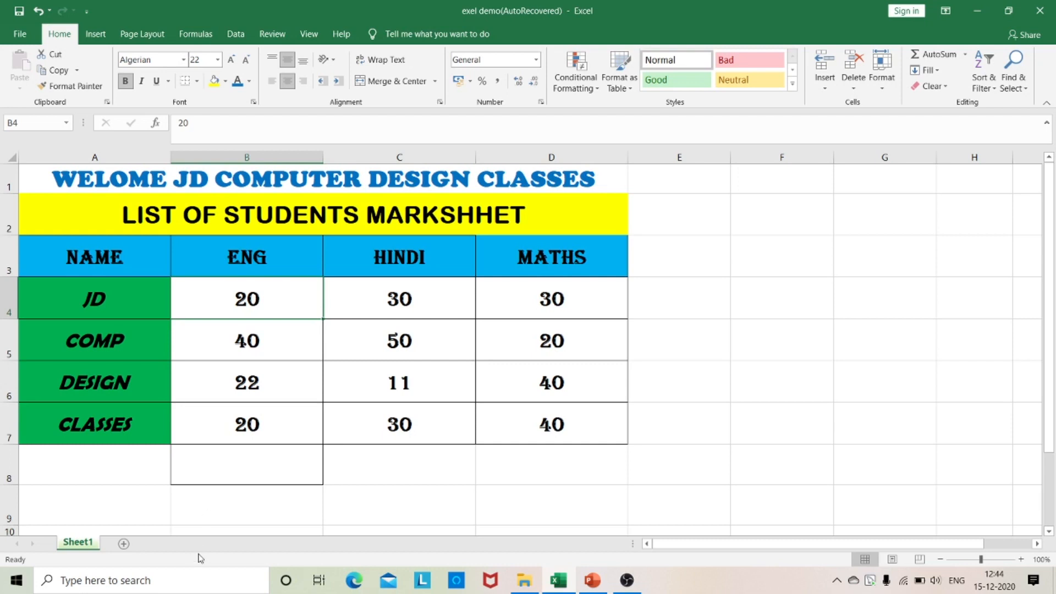
# - Total the ENG marks in cell B8 with the formula =SUM(B4:B7) and check it against its source range
pyautogui.click(255, 458)
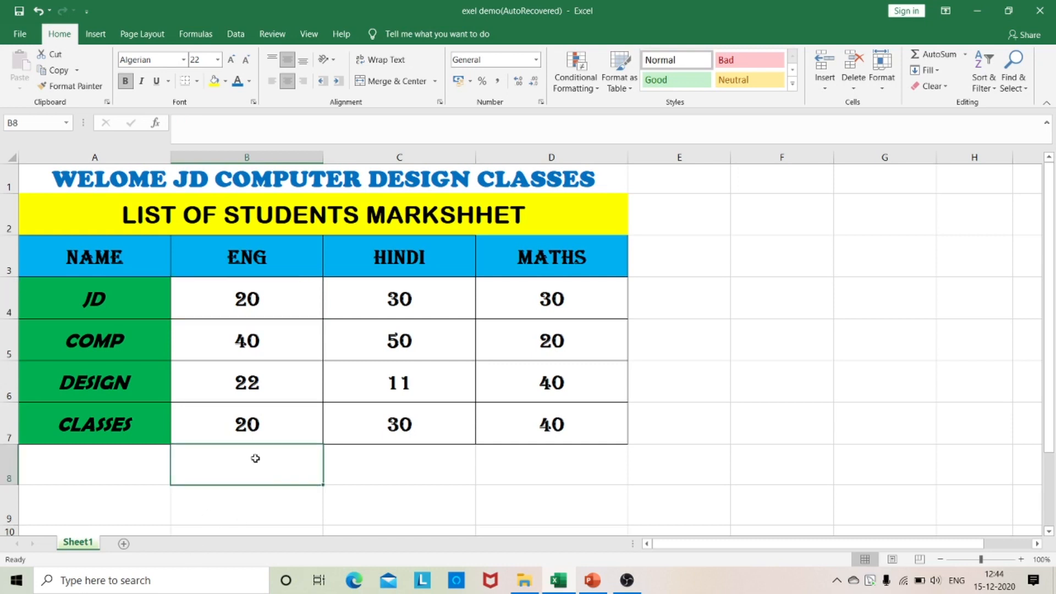
pyautogui.write('=SUM')
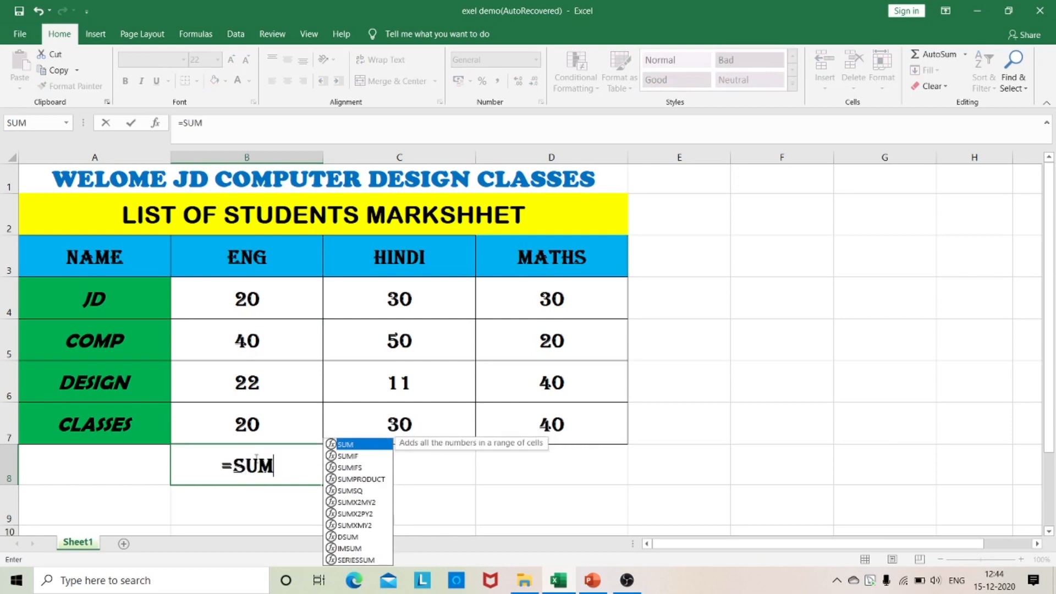
pyautogui.write('(')
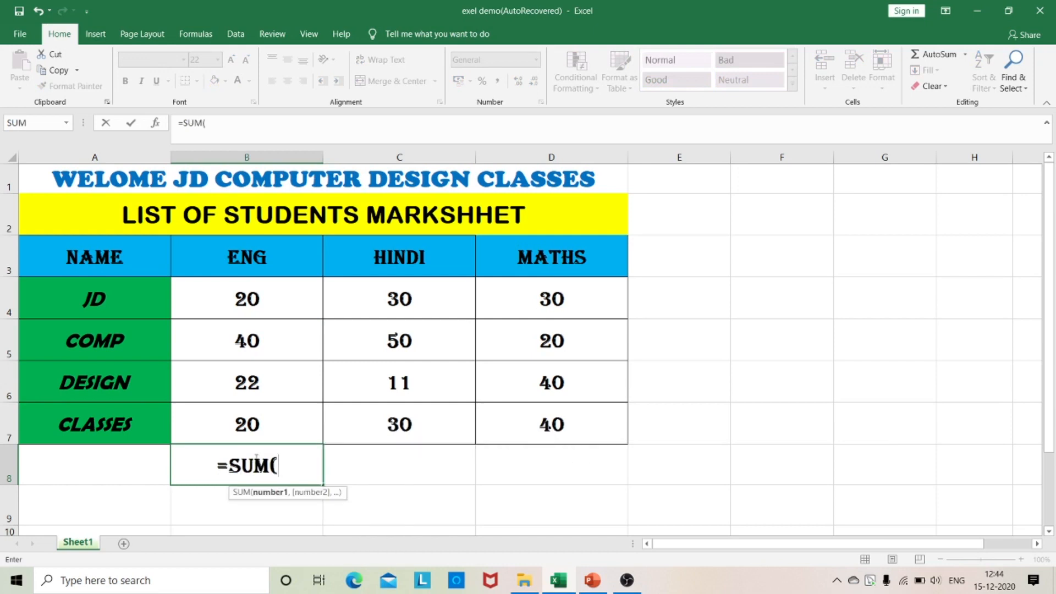
pyautogui.moveTo(267, 309); pyautogui.dragTo(271, 424)
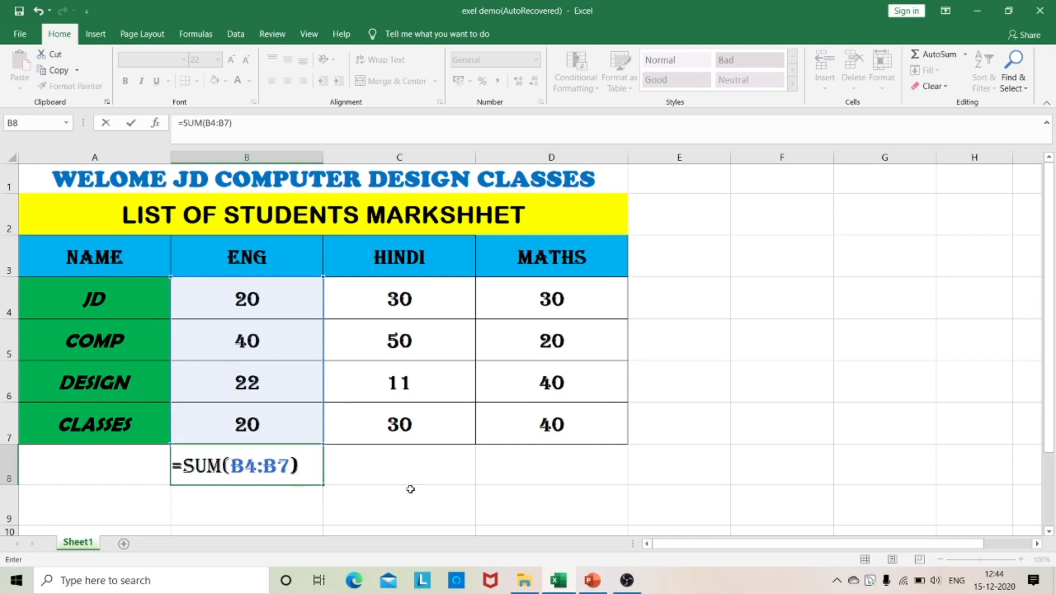
pyautogui.hotkey('ctrl', 'Return')
pyautogui.press('Return')
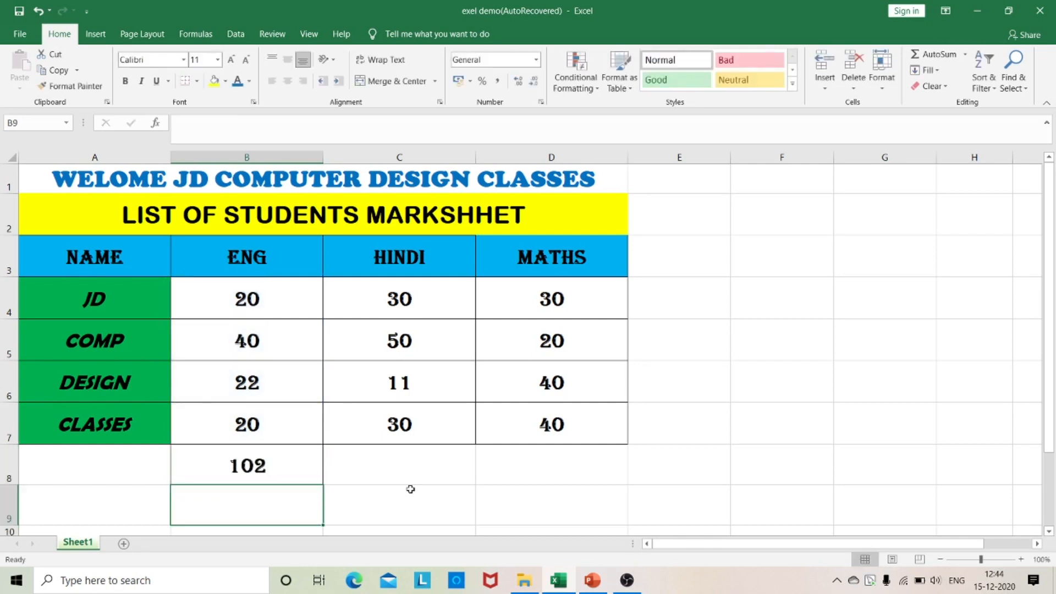
pyautogui.click(287, 466)
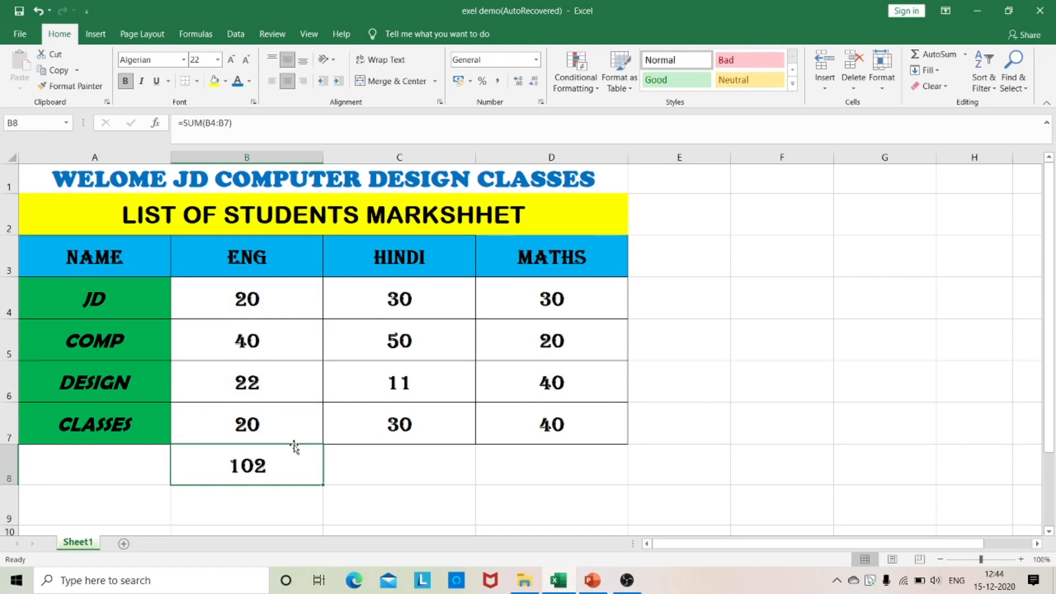
pyautogui.moveTo(228, 300); pyautogui.dragTo(239, 428)
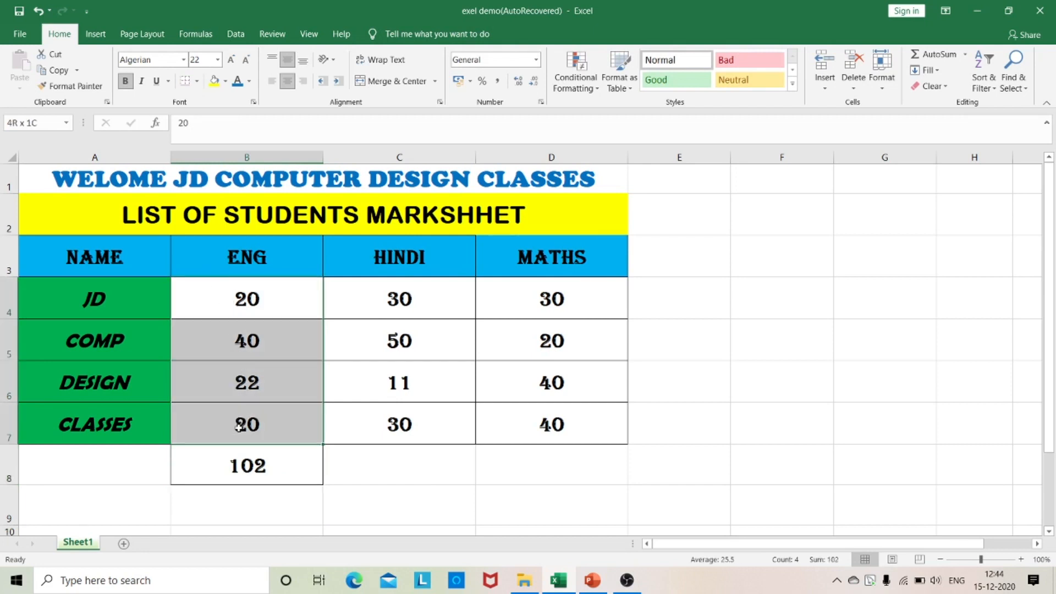
# - Examine individual non-adjacent marks in the table, including cells B4, C5 and D4
pyautogui.click(398, 347)
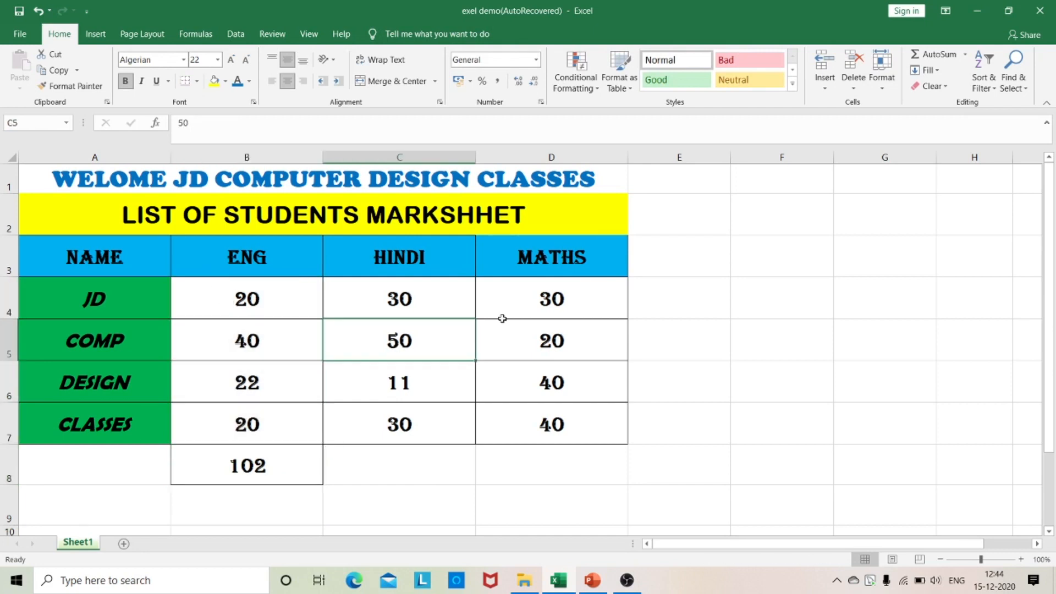
pyautogui.click(566, 294)
pyautogui.click(557, 372)
pyautogui.click(380, 406)
pyautogui.scroll(-5, 388, 431)
pyautogui.scroll(5, 388, 430)
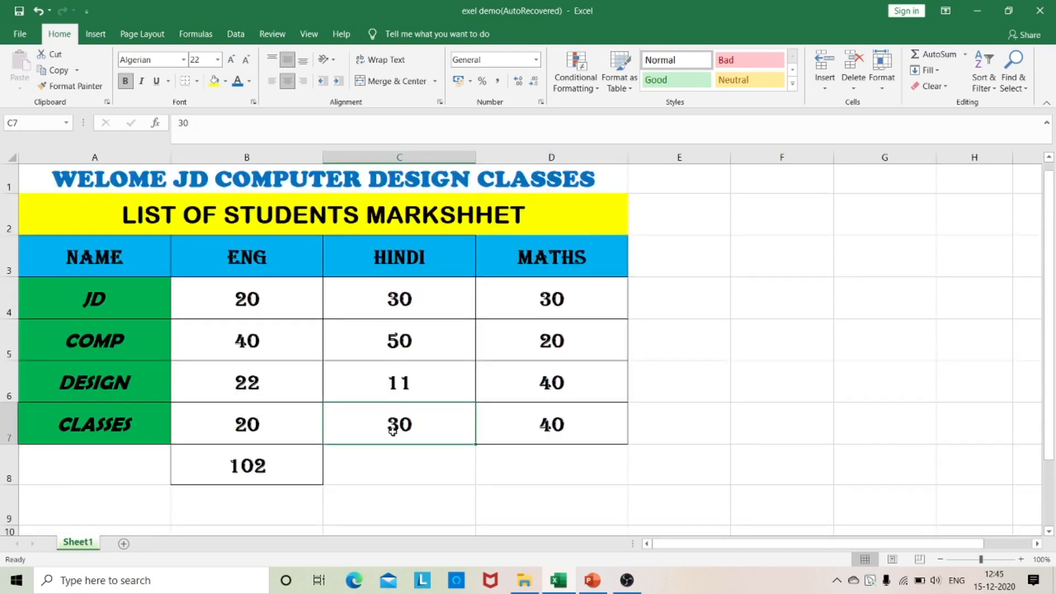
pyautogui.click(262, 305)
pyautogui.click(381, 346)
pyautogui.click(557, 297)
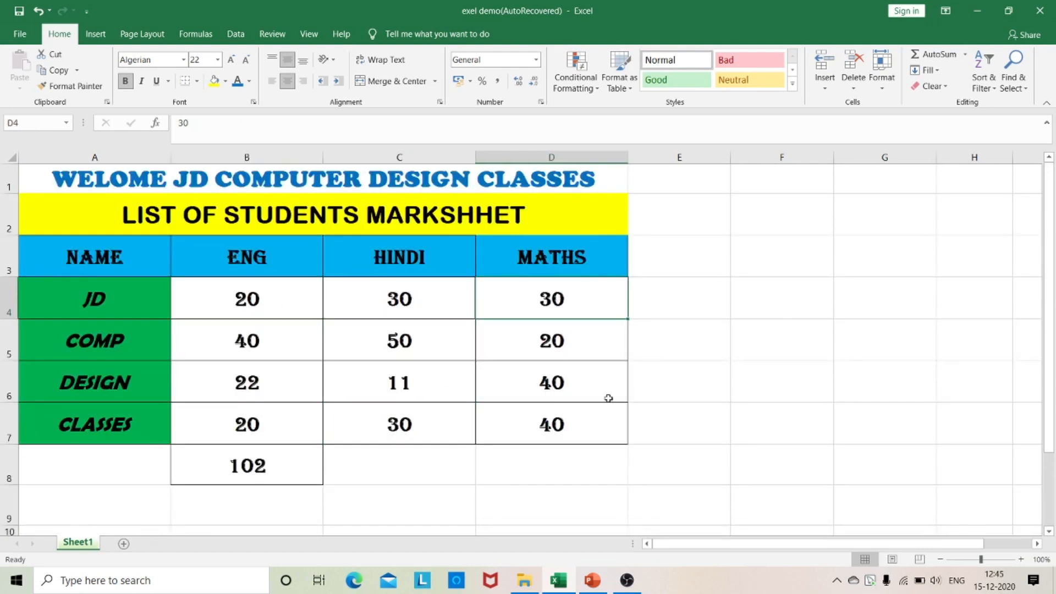
# - Add the non-adjacent marks with the formula =SUM(B4,C5,D4) in cell F4
pyautogui.click(757, 300)
pyautogui.write('=S')
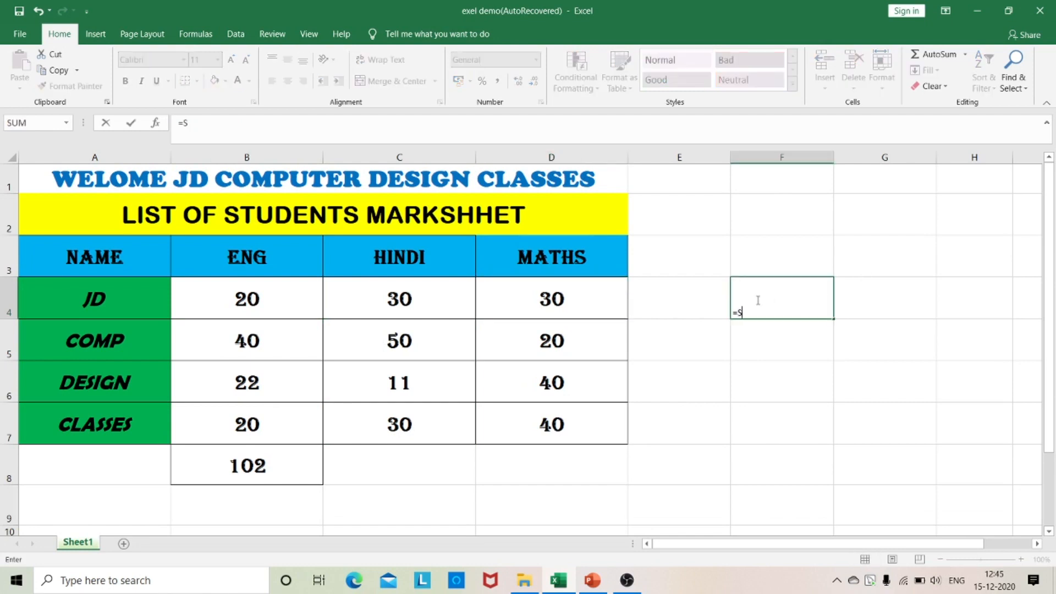
pyautogui.write('UM(')
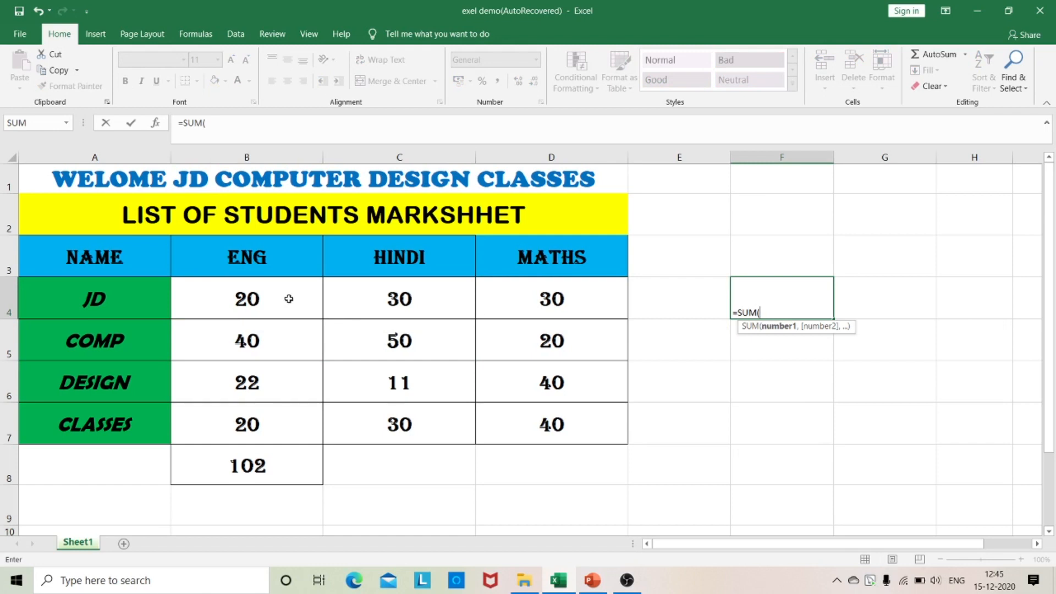
pyautogui.write('B4')
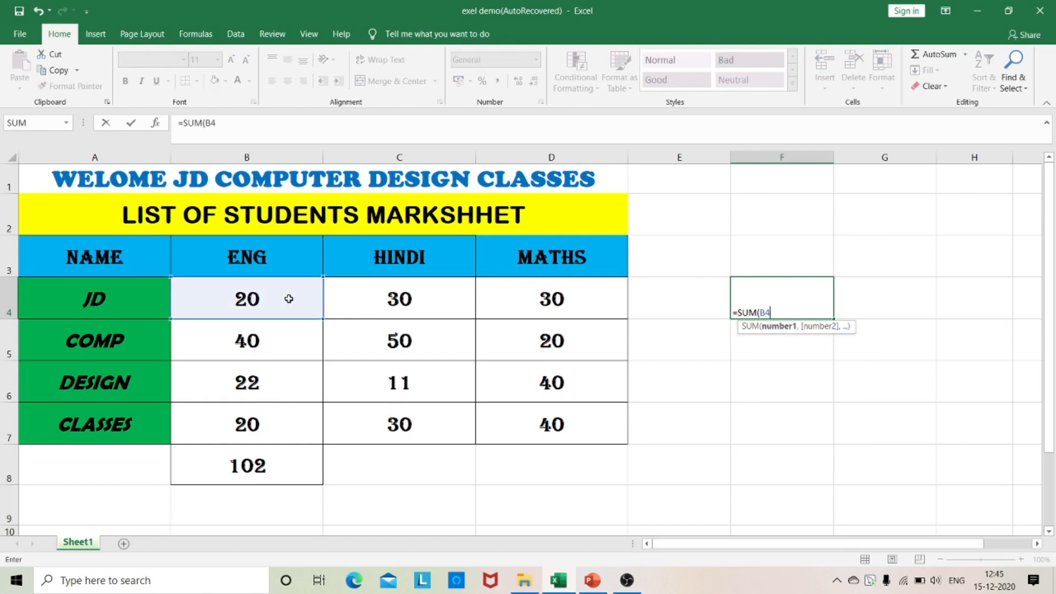
pyautogui.write(',')
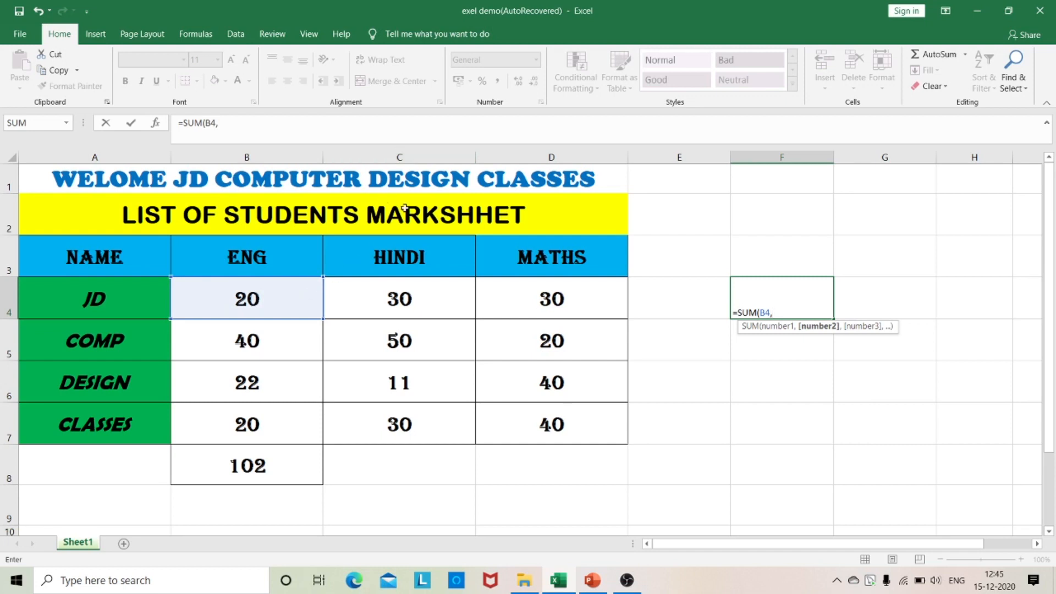
pyautogui.click(396, 335)
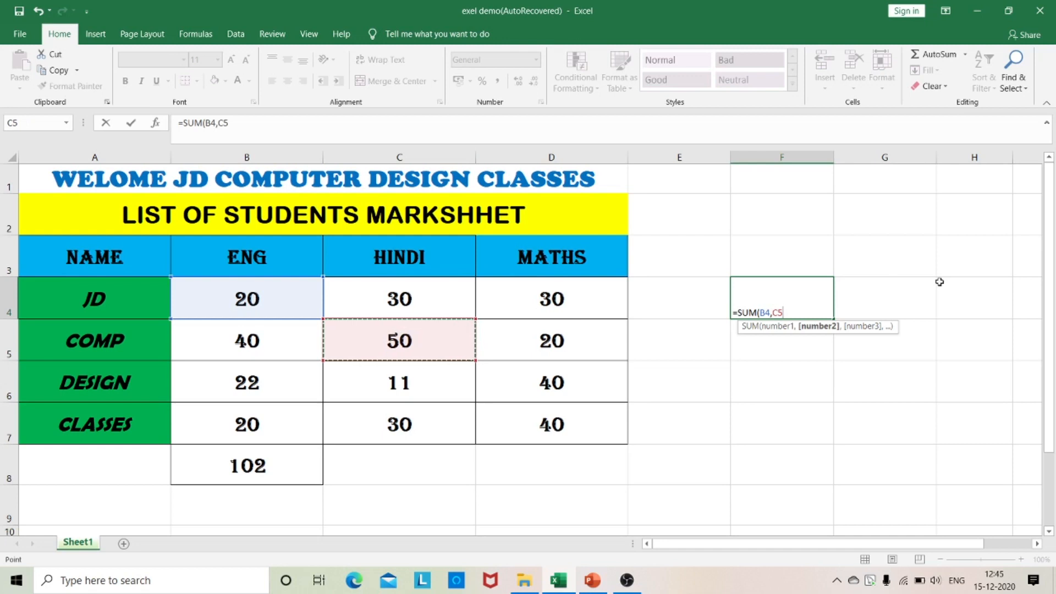
pyautogui.write(',')
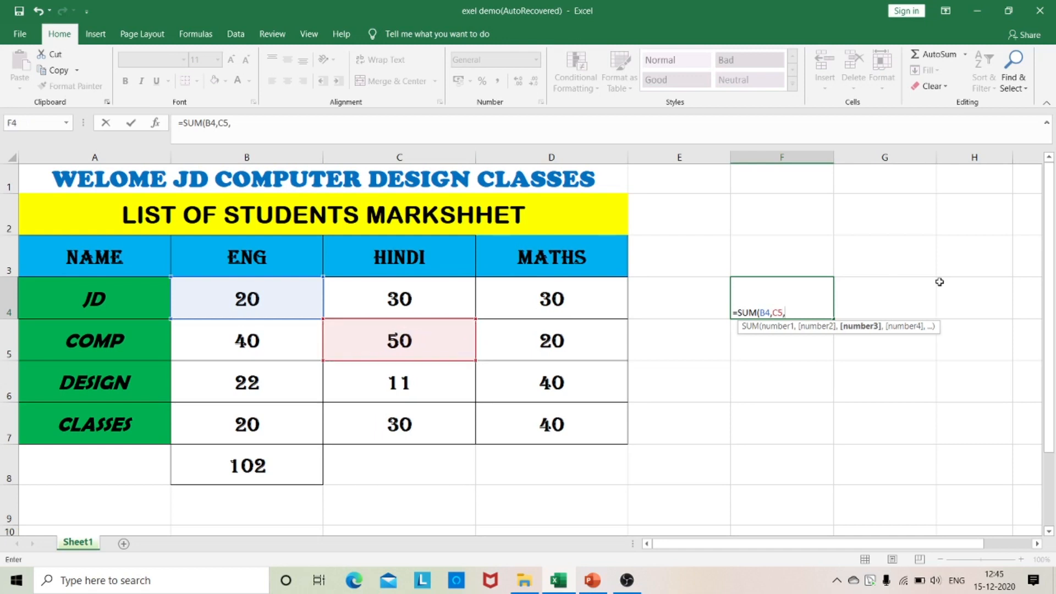
pyautogui.click(570, 301)
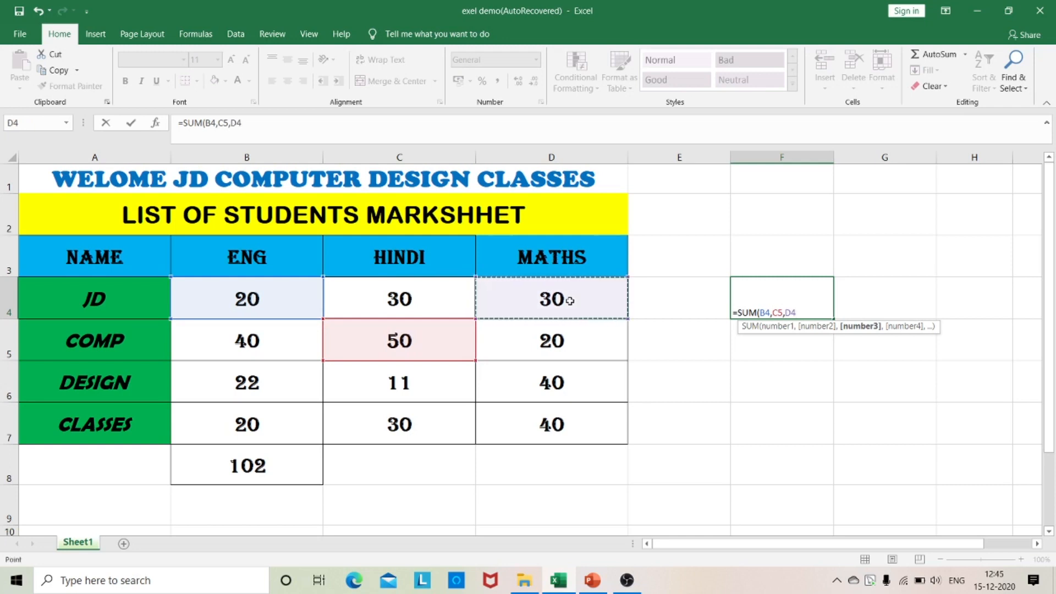
pyautogui.write(')')
pyautogui.press('Return')
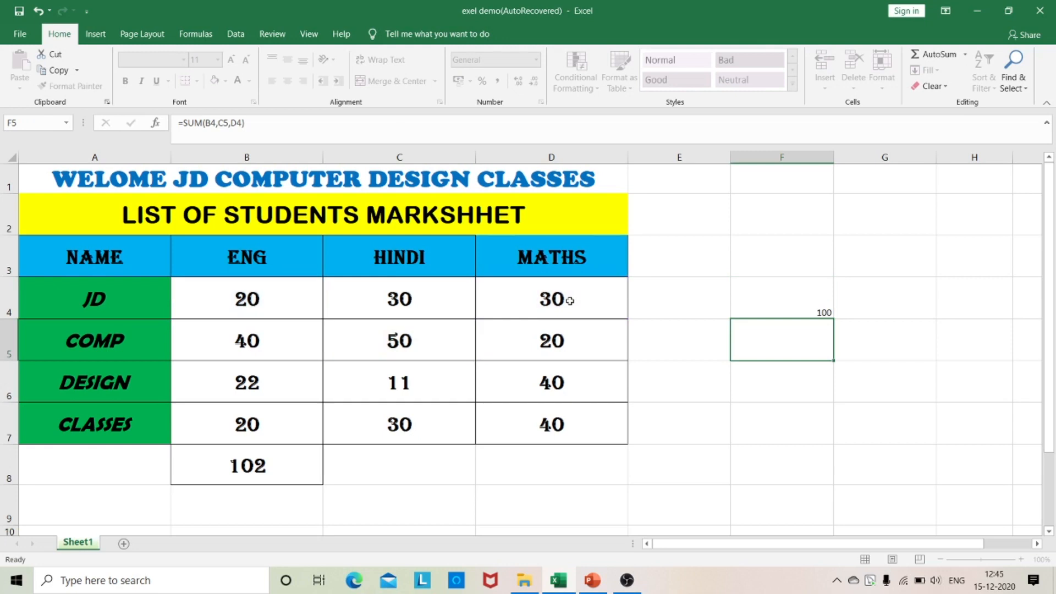
pyautogui.click(764, 312)
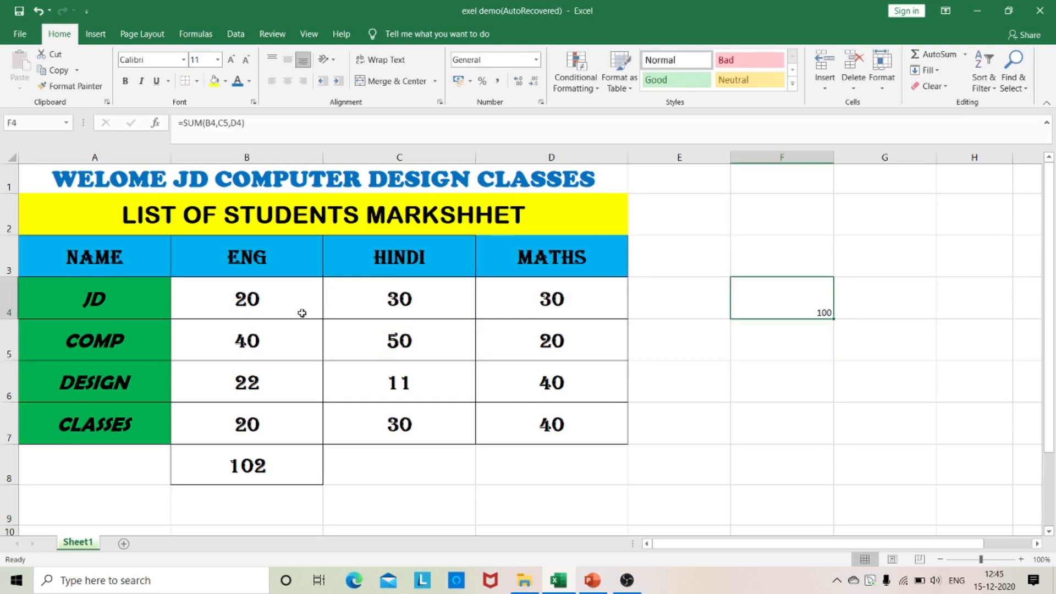
# - Copy the formatting of mark cell D5 onto cell F4, and clear the total from F4
pyautogui.click(537, 307)
pyautogui.click(791, 308)
pyautogui.click(553, 345)
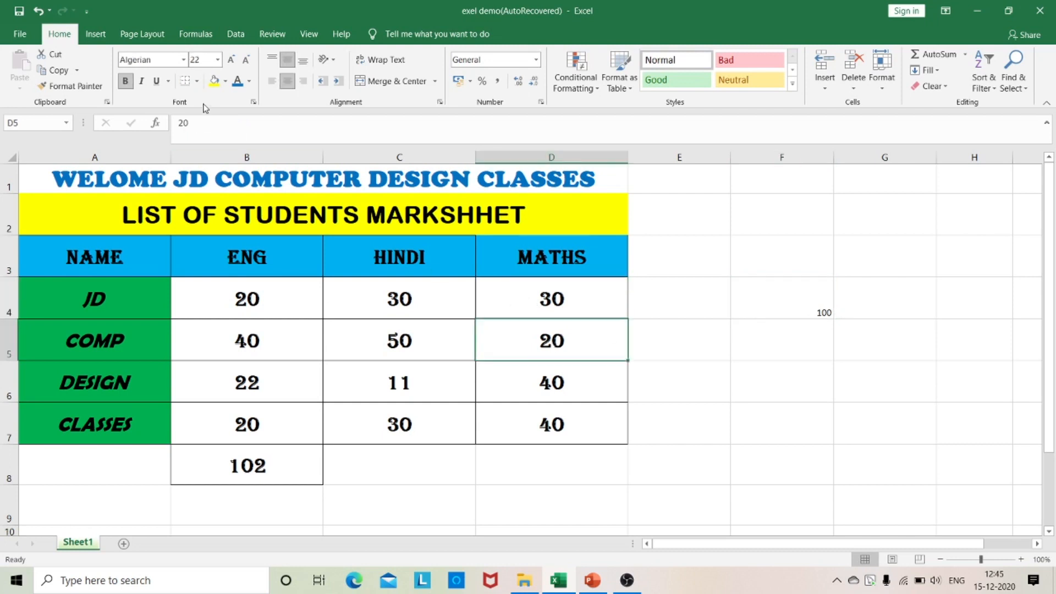
pyautogui.click(75, 86)
pyautogui.click(802, 309)
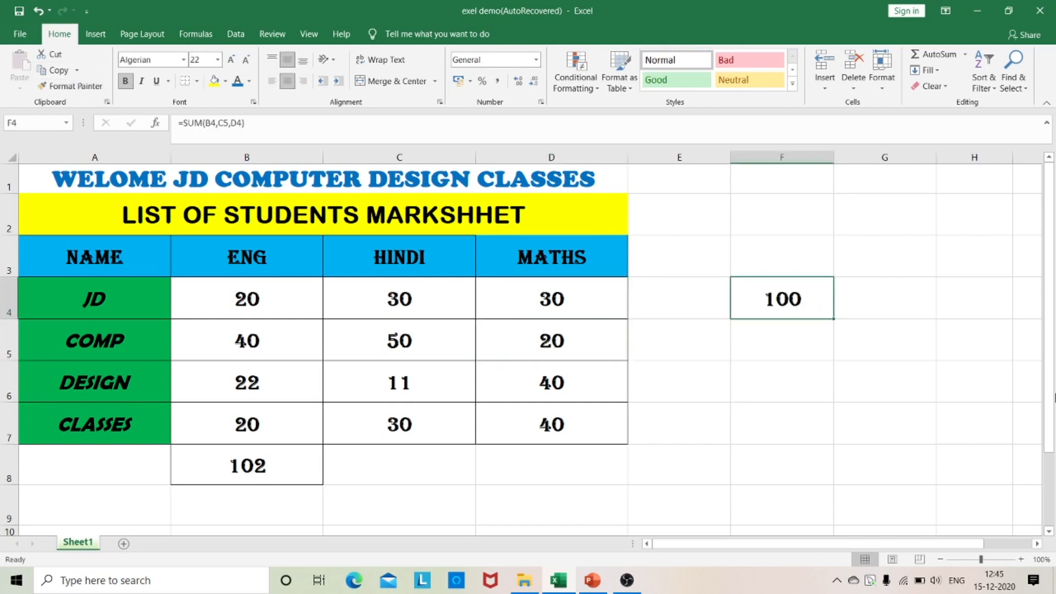
pyautogui.press('Delete')
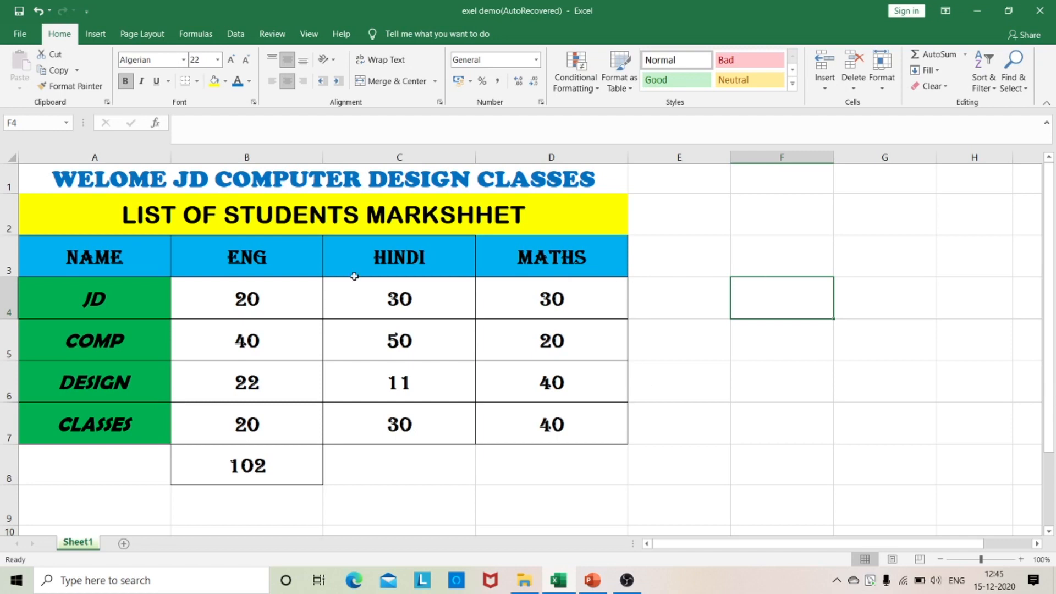
# - Total the HINDI marks C4:C7 in cell C8 with AutoSum
pyautogui.click(395, 300)
pyautogui.moveTo(395, 300); pyautogui.dragTo(403, 425)
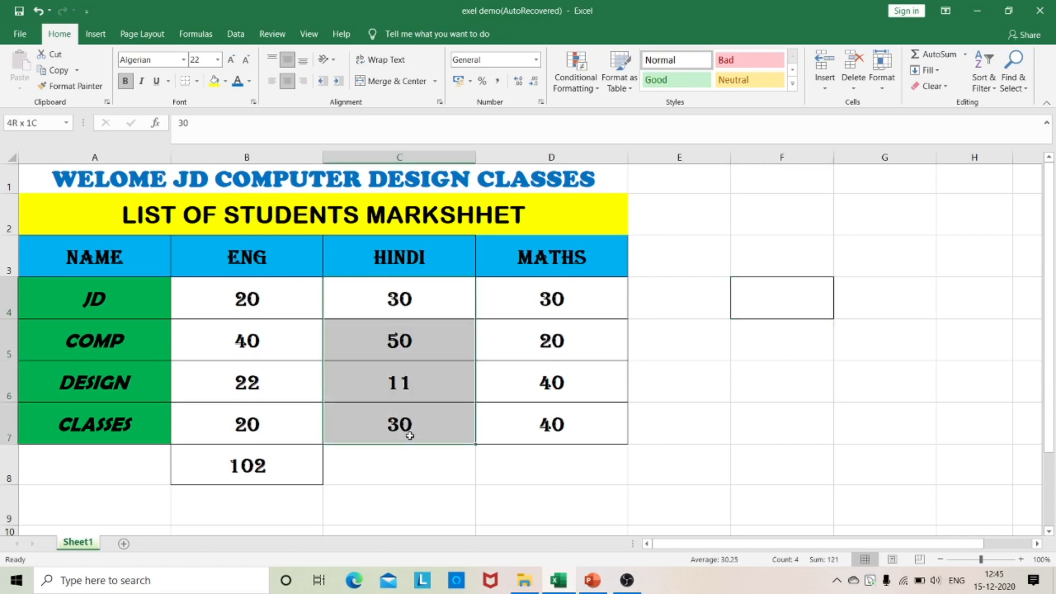
pyautogui.click(937, 55)
pyautogui.click(403, 458)
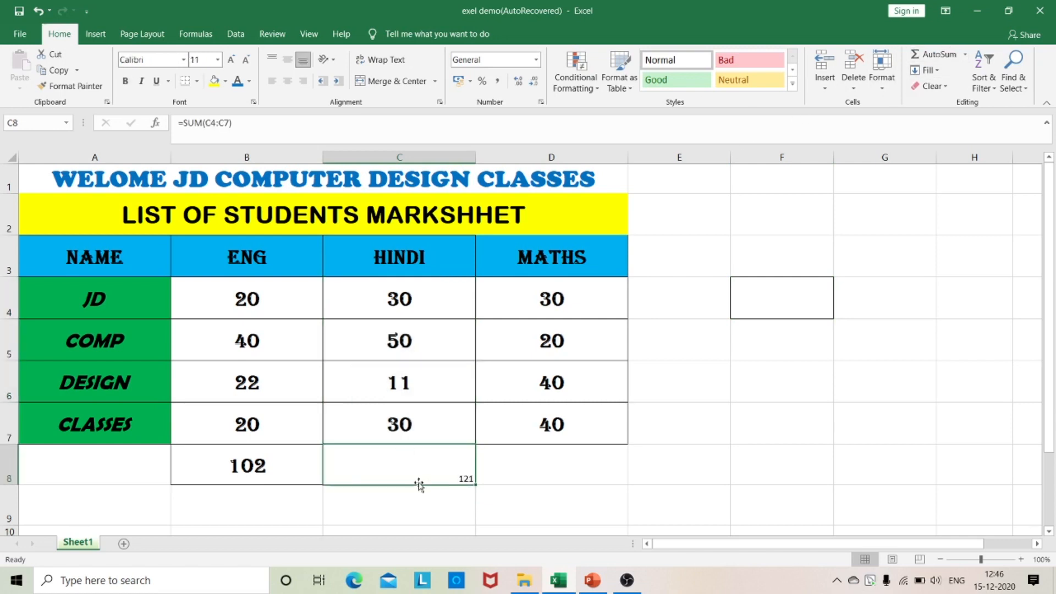
# - Copy the formatting of the ENG total in B8 onto C8 and review the C4:C7 range in its formula
pyautogui.click(247, 466)
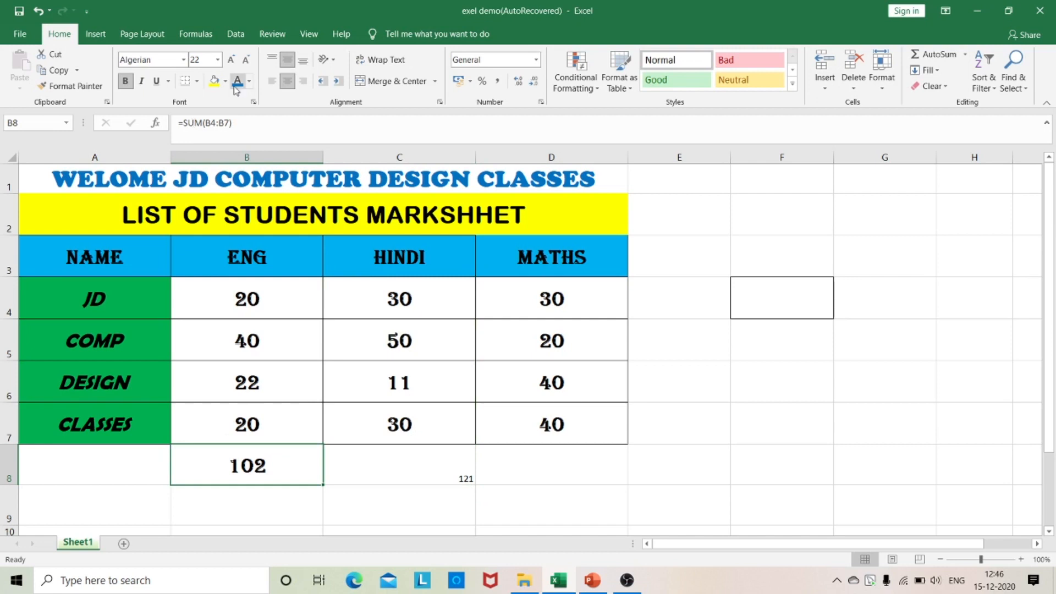
pyautogui.click(72, 86)
pyautogui.click(396, 464)
pyautogui.click(177, 128)
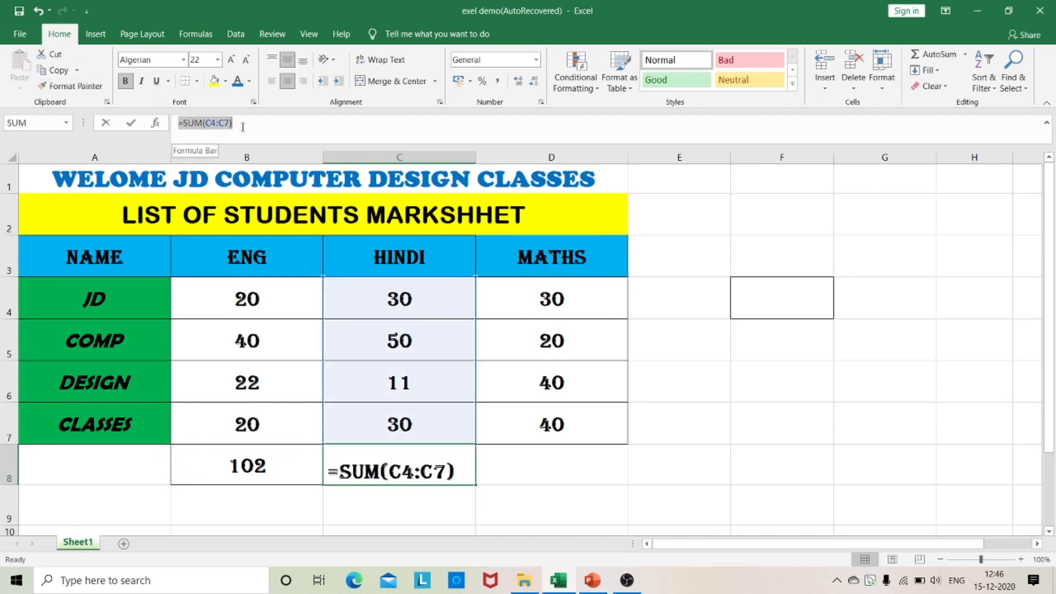
pyautogui.click(216, 122)
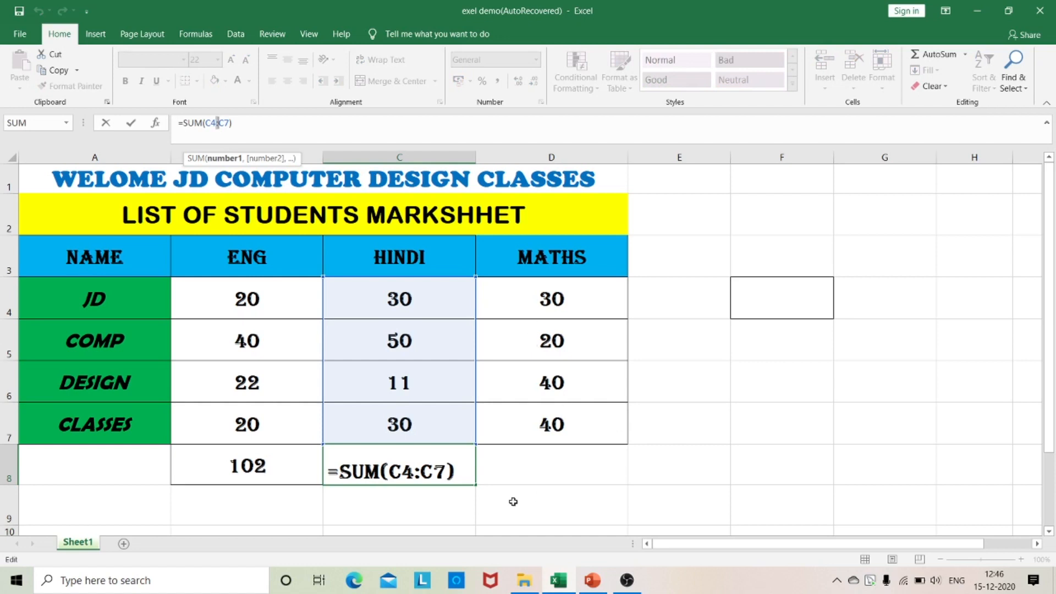
pyautogui.press('Return')
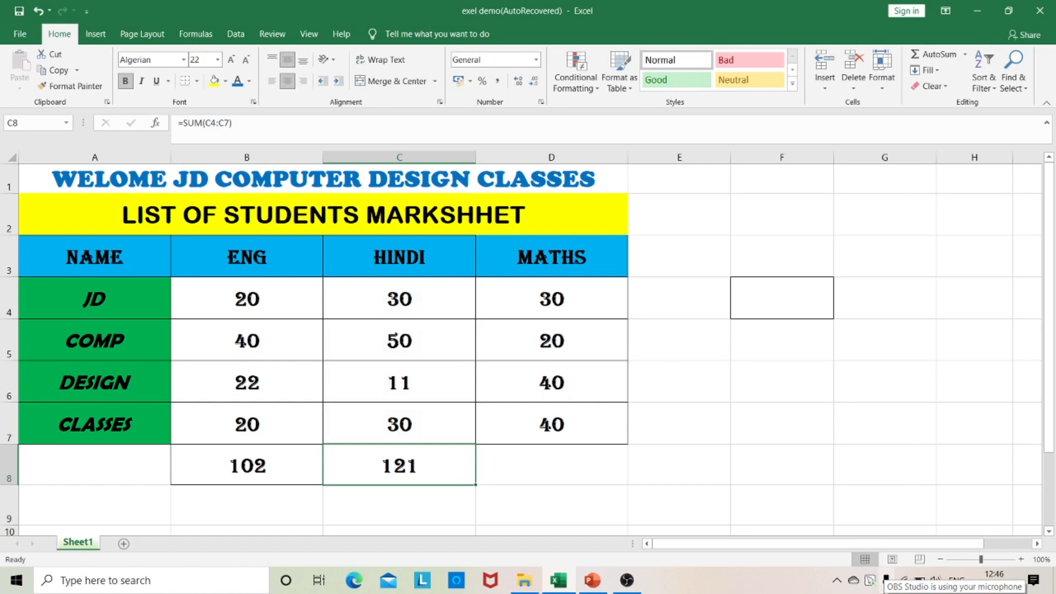
# - Copy the HINDI total formula from C8, paste it into D8 and check the range it sums
pyautogui.click(278, 460)
pyautogui.click(374, 462)
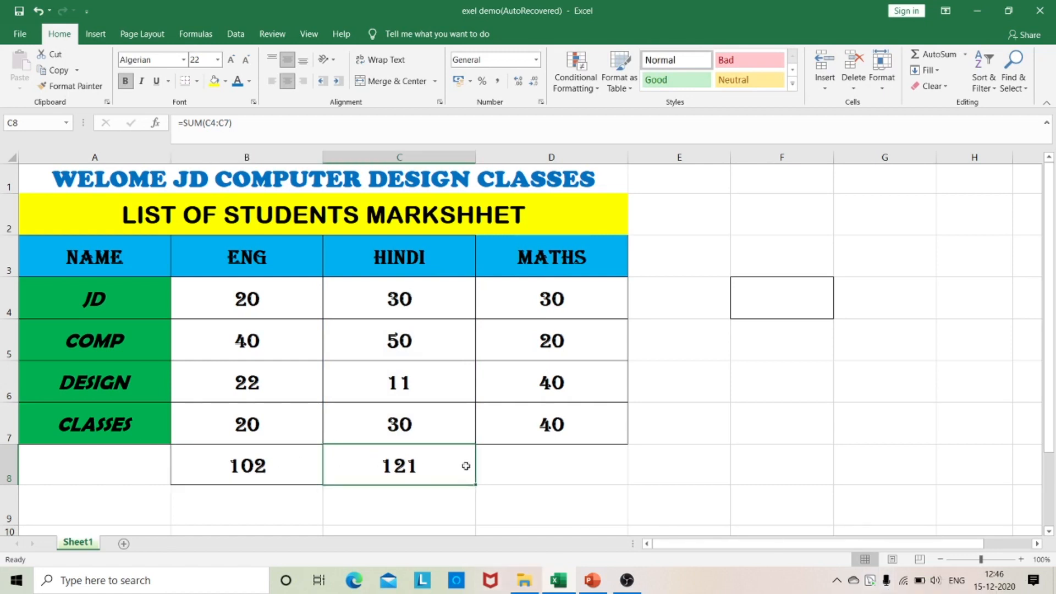
pyautogui.click(517, 466)
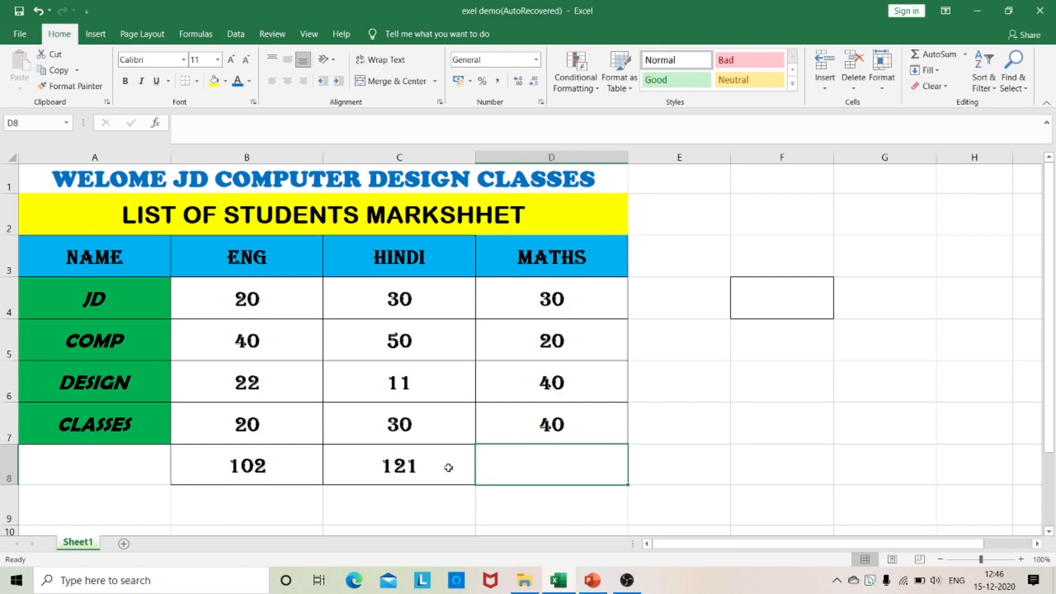
pyautogui.click(430, 471)
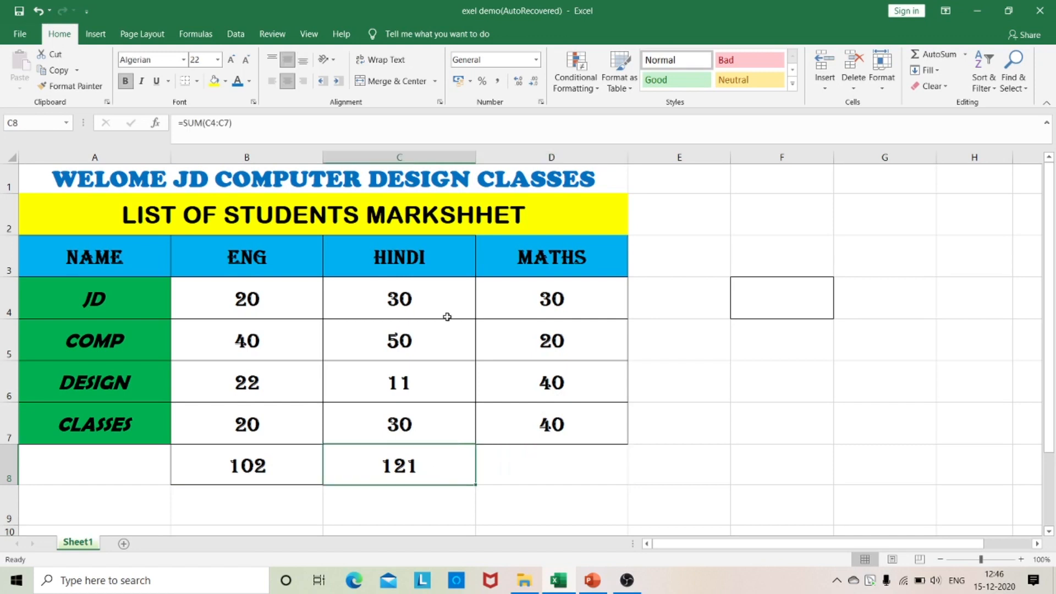
pyautogui.hotkey('ctrl', 'c')
pyautogui.scroll(-1, 451, 308)
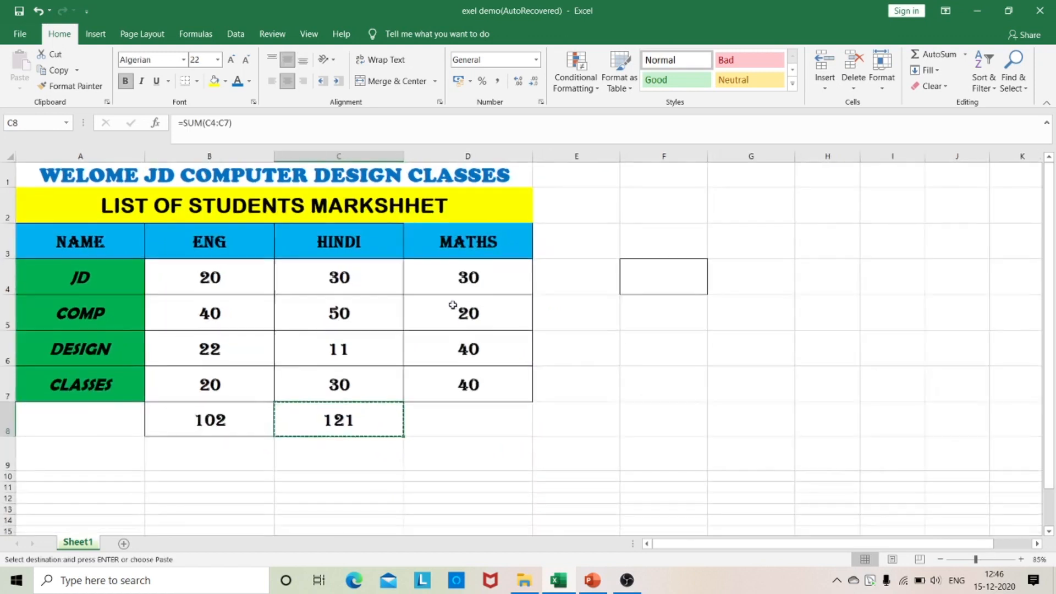
pyautogui.click(492, 430)
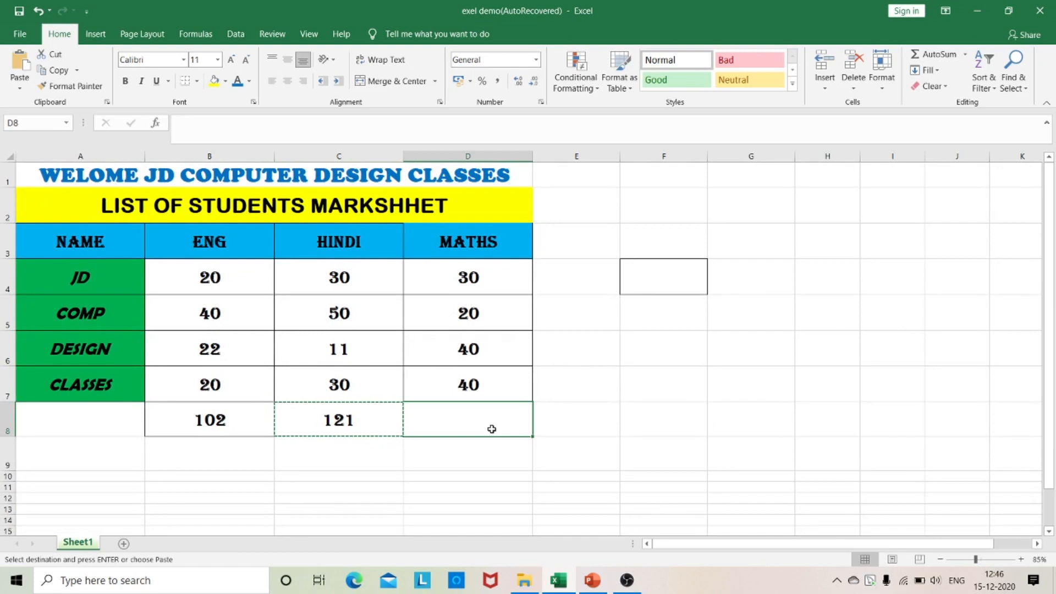
pyautogui.hotkey('ctrl', 'v')
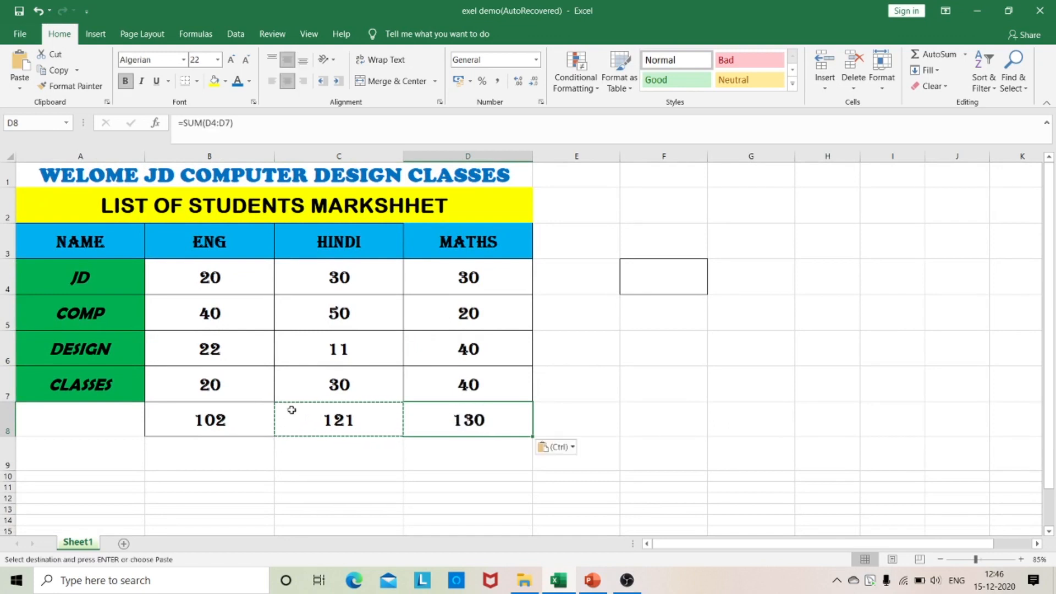
pyautogui.press('Escape')
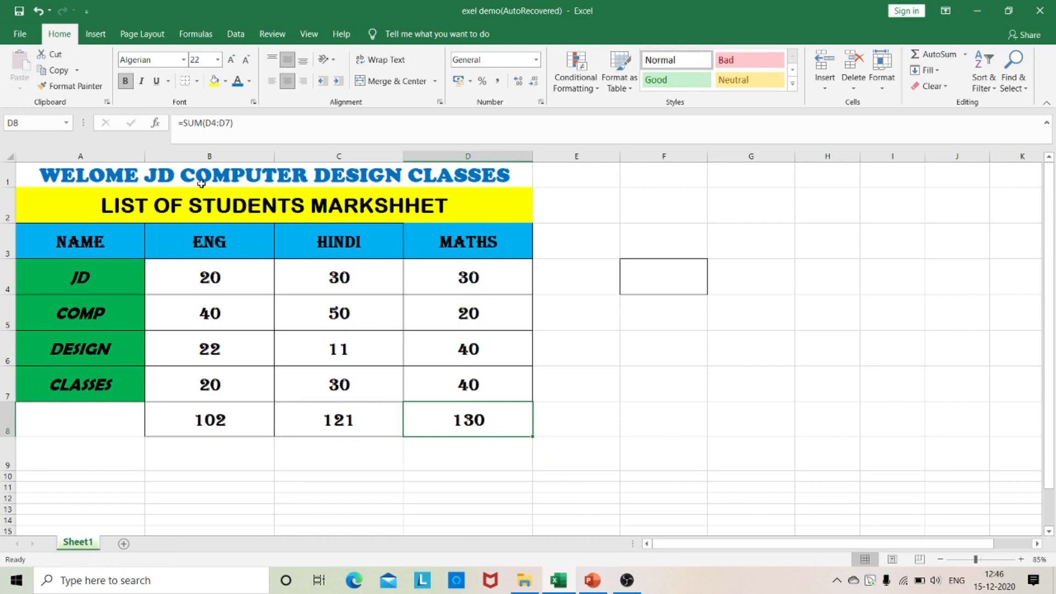
pyautogui.moveTo(208, 123); pyautogui.dragTo(240, 129)
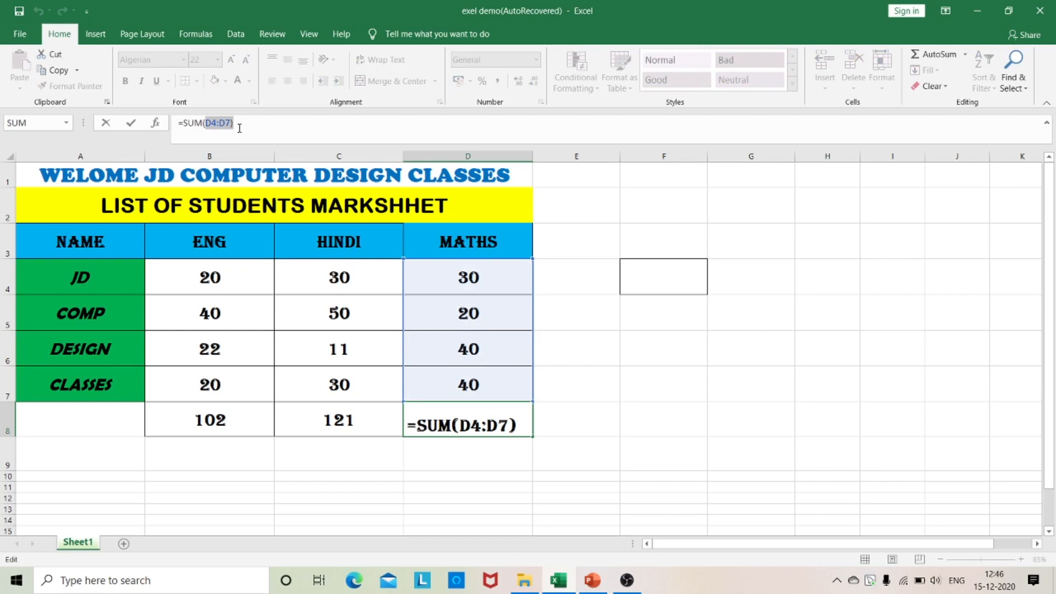
pyautogui.hotkey('ctrl', 'Return')
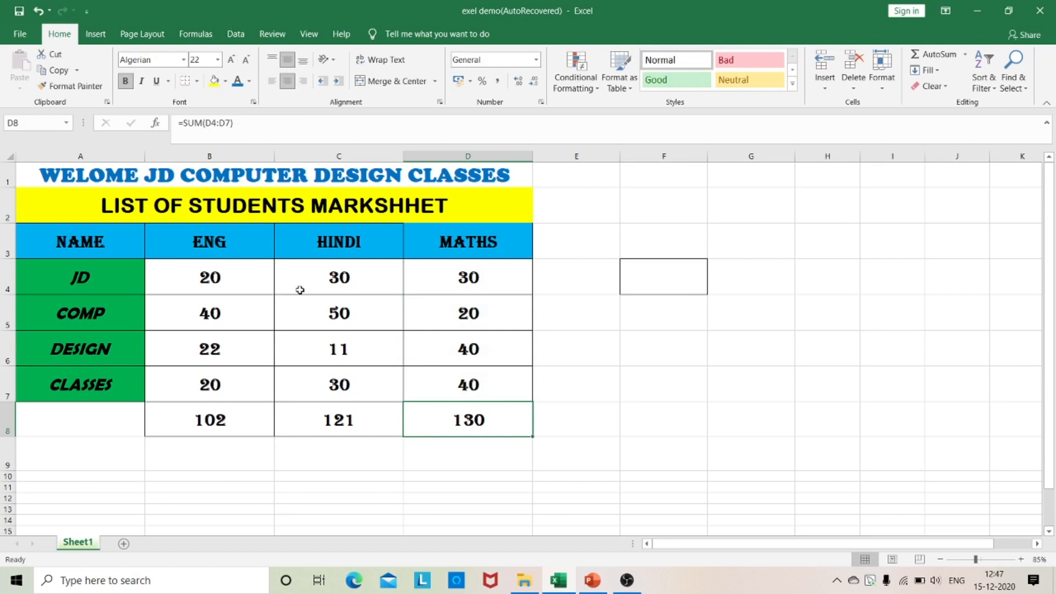
# - Clear D8, fill the SUM formula from C8 across into it, and inspect the filled formula
pyautogui.press('Delete')
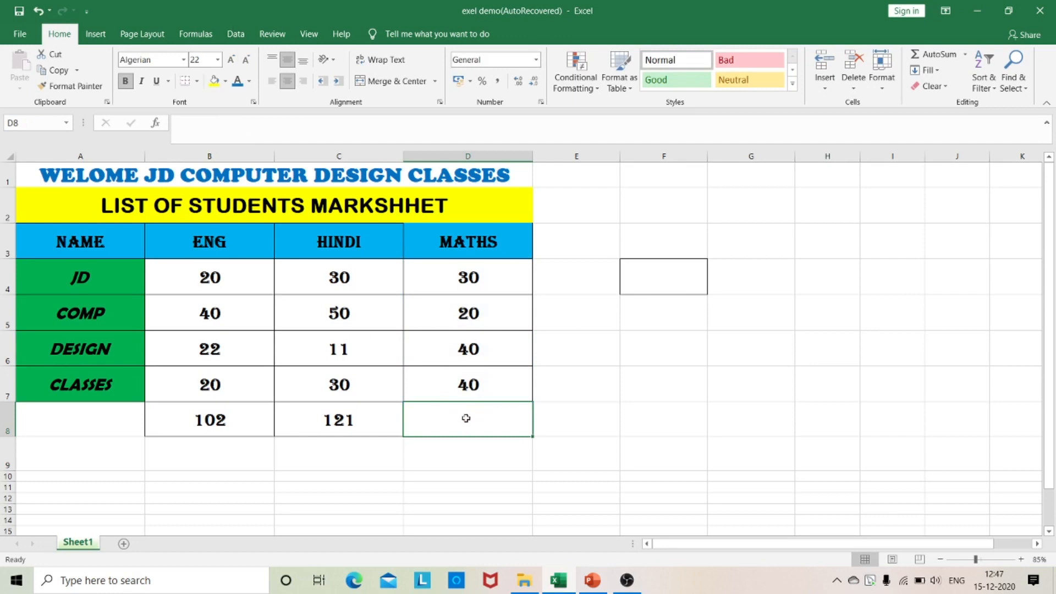
pyautogui.click(339, 423)
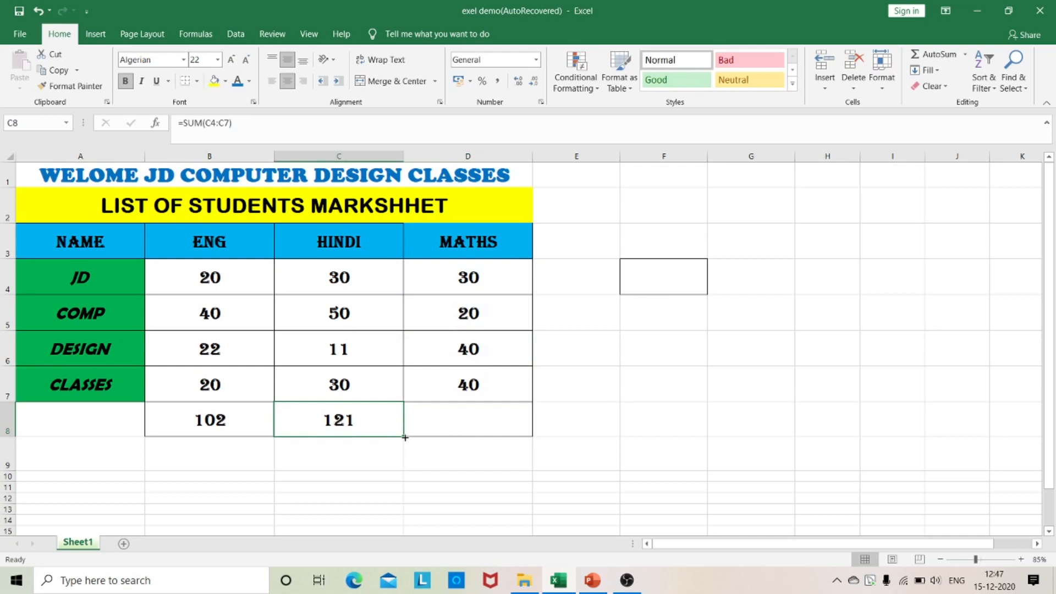
pyautogui.moveTo(405, 438); pyautogui.dragTo(546, 452)
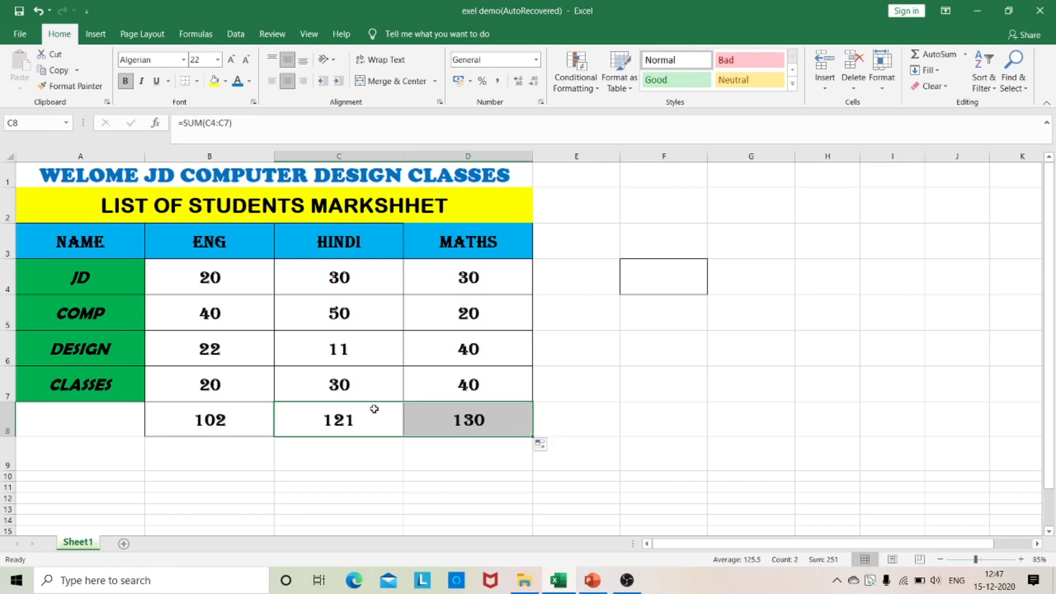
pyautogui.click(478, 418)
pyautogui.moveTo(177, 123); pyautogui.dragTo(259, 124)
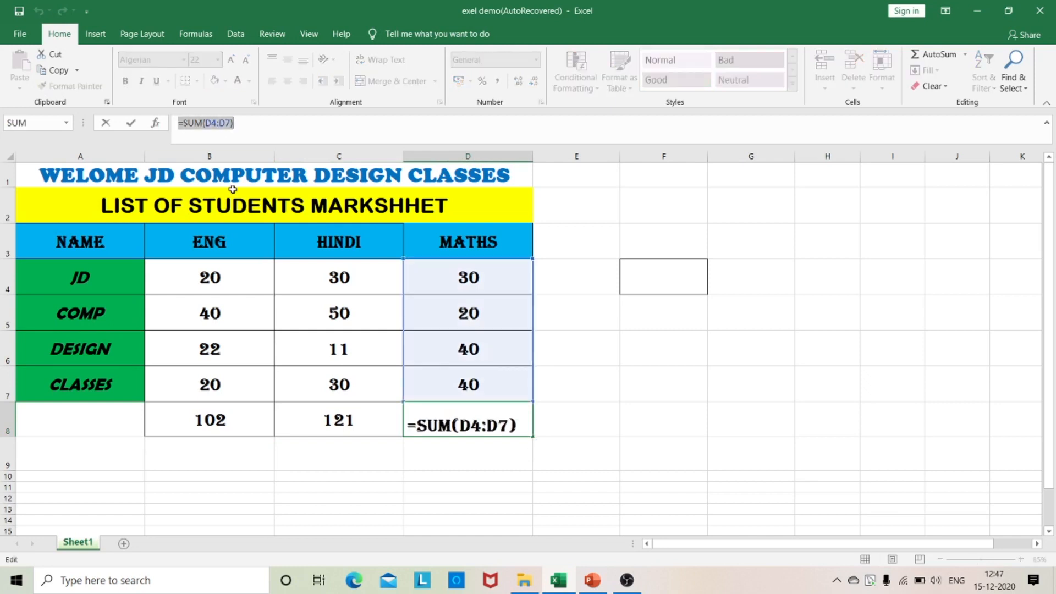
pyautogui.write('=')
pyautogui.click(363, 468)
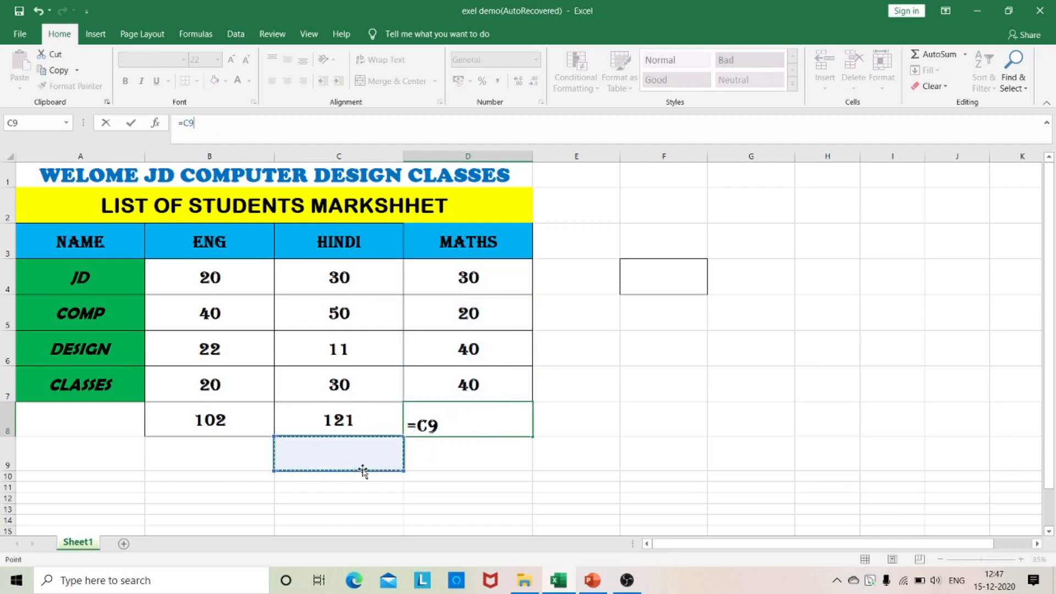
pyautogui.press('Escape')
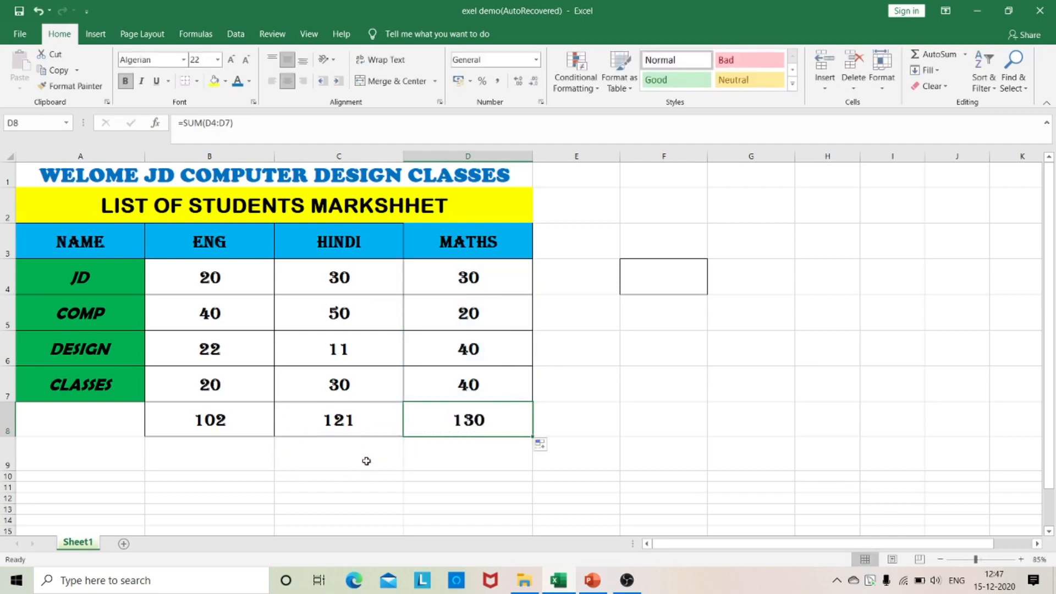
pyautogui.click(366, 462)
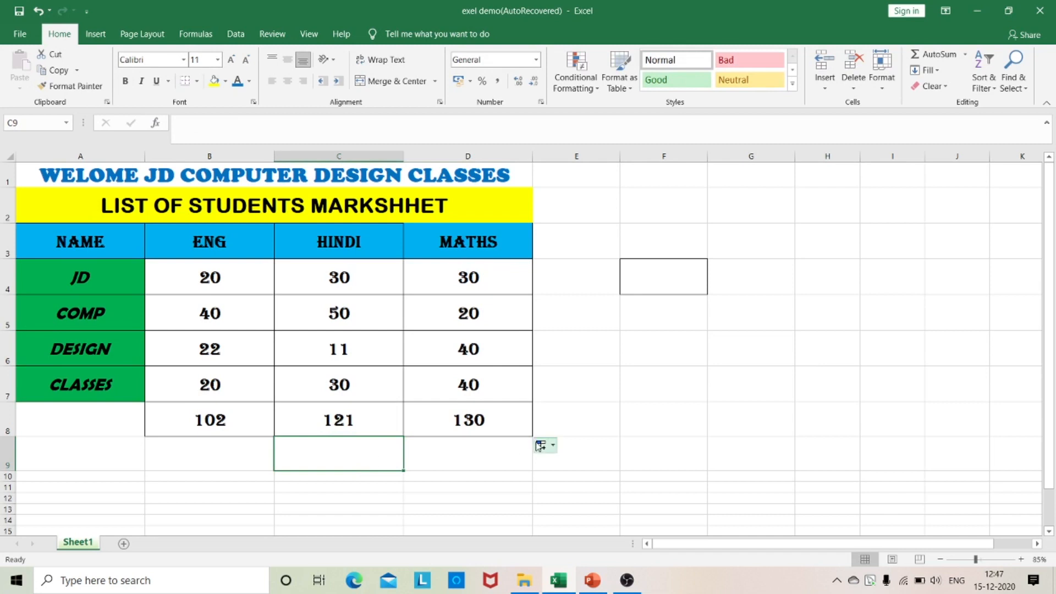
pyautogui.click(487, 420)
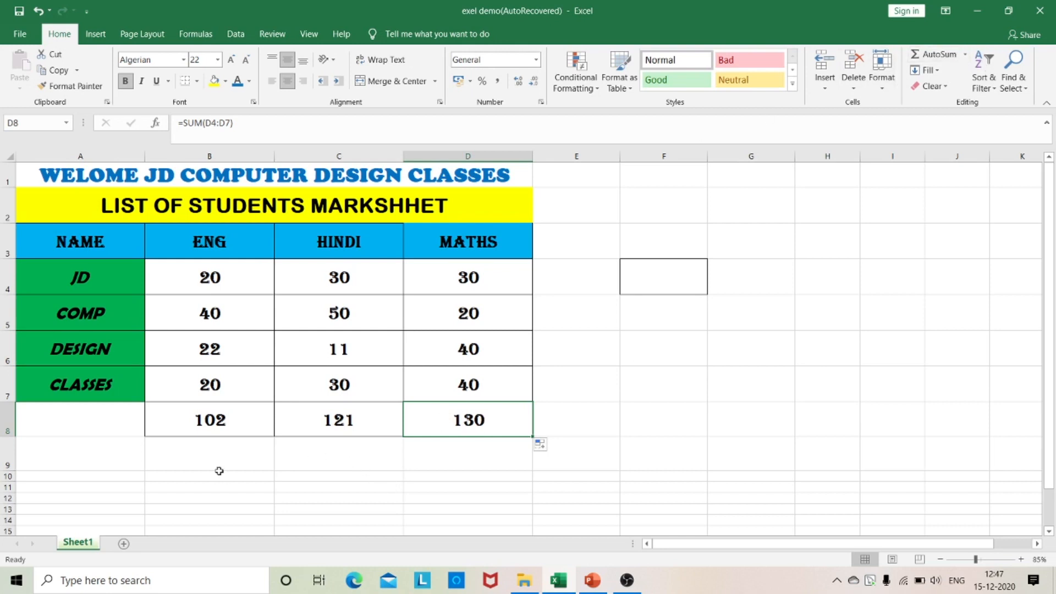
# - Calculate the ENG average in cell B9 with the formula =AVERAGE(B8/4)
pyautogui.click(225, 454)
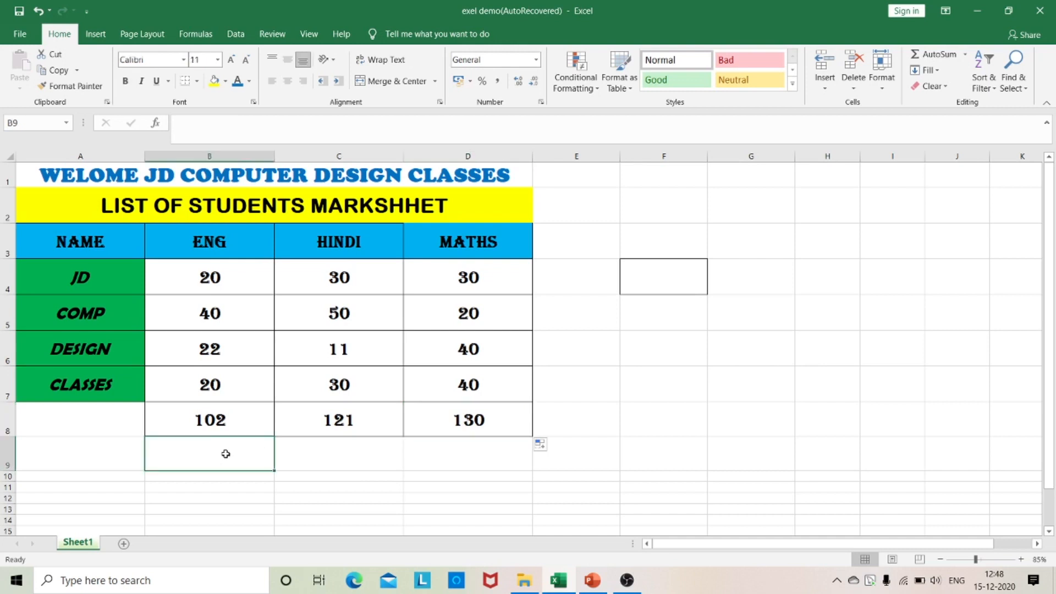
pyautogui.write('=A')
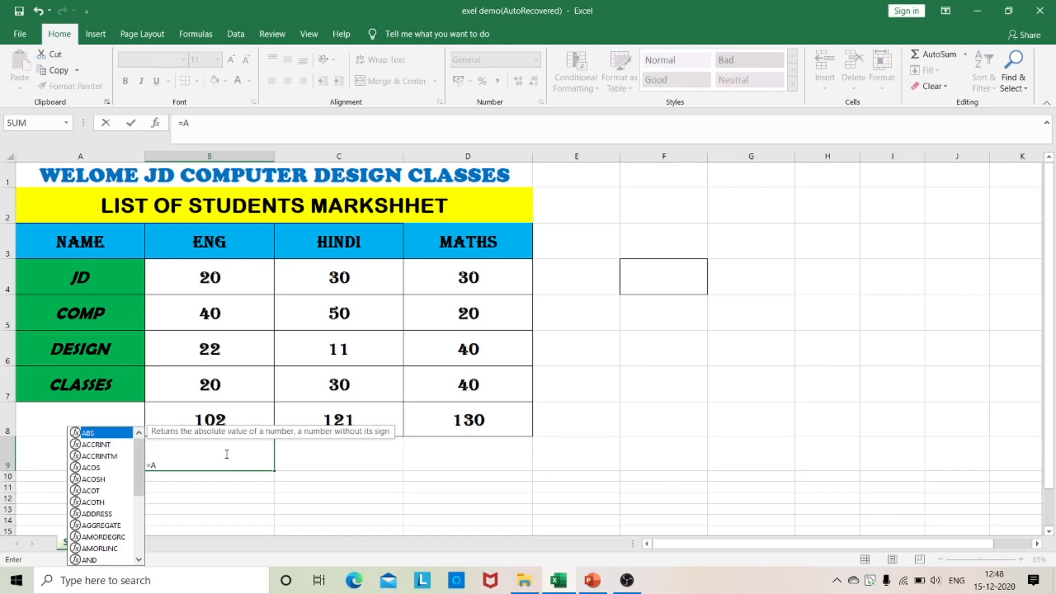
pyautogui.write('VERAGE')
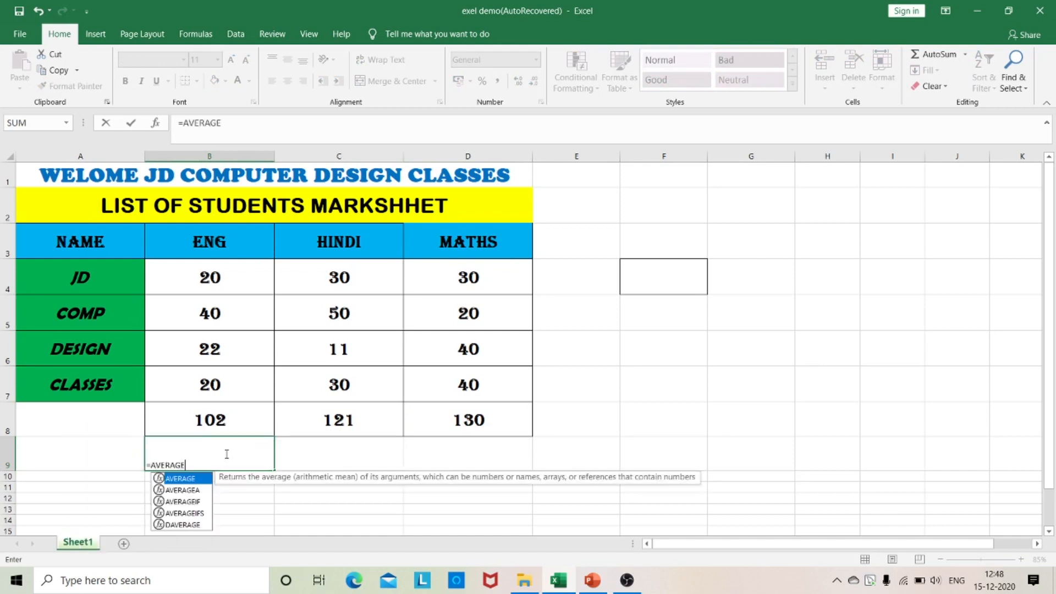
pyautogui.write('(')
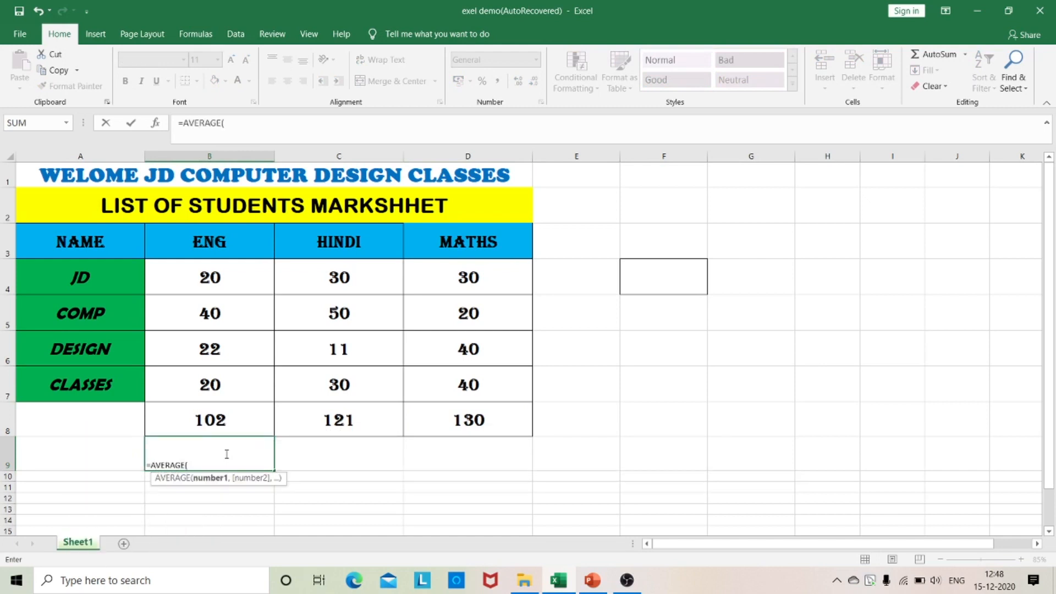
pyautogui.click(217, 421)
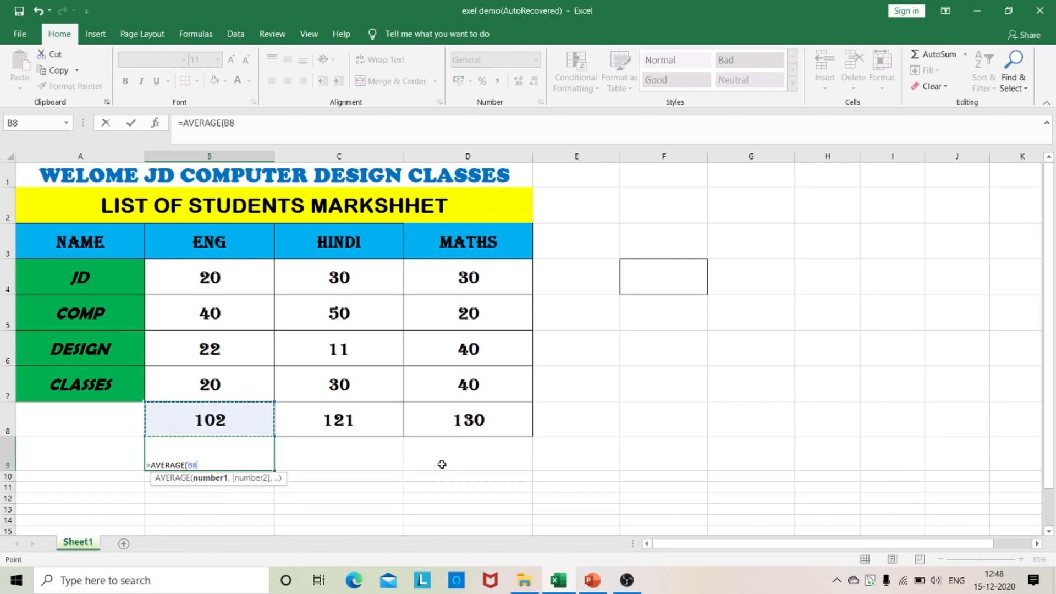
pyautogui.write('/4')
pyautogui.press('Return')
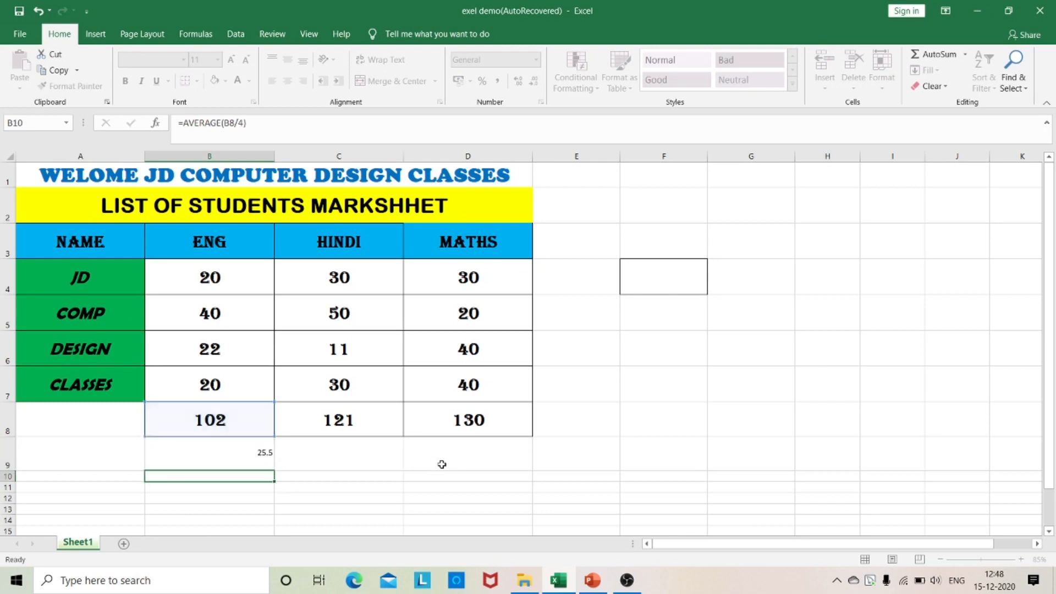
# - Copy the formatting of the ENG total in B8 onto the average in B9 and fill the average formula across to D9
pyautogui.click(238, 465)
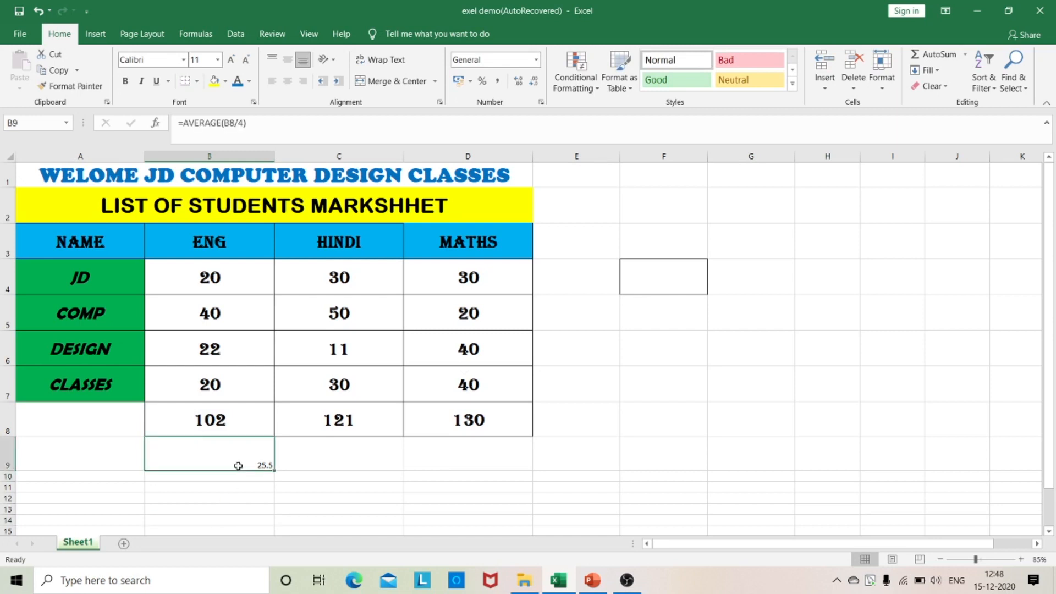
pyautogui.click(184, 413)
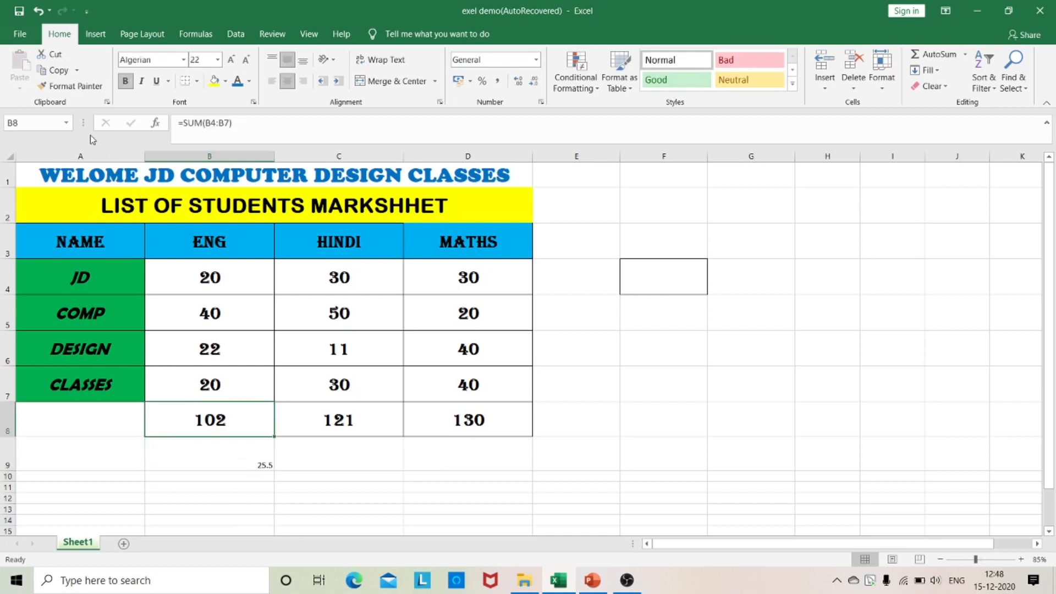
pyautogui.click(72, 88)
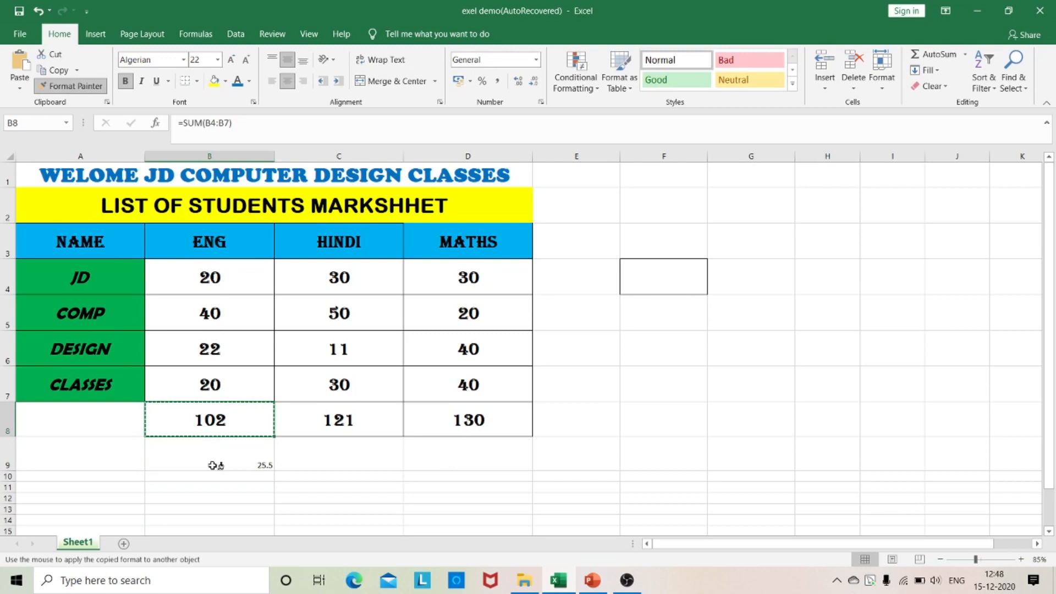
pyautogui.click(215, 448)
pyautogui.click(349, 490)
pyautogui.click(236, 452)
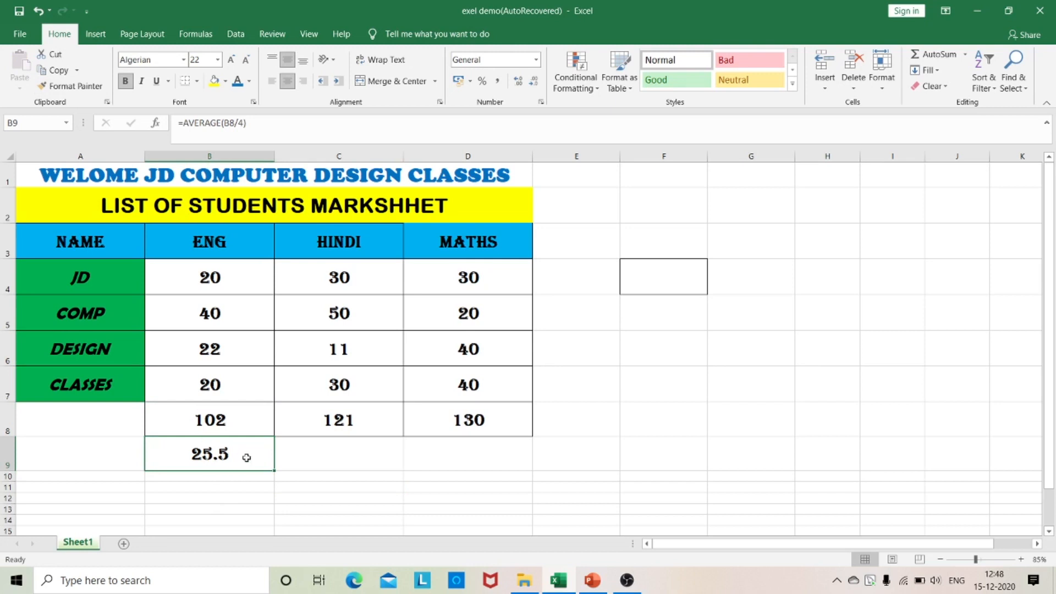
pyautogui.moveTo(274, 472); pyautogui.dragTo(504, 462)
# - Label the two summary rows by entering TOTAL in A8 and AVERAGE in A9
pyautogui.scroll(-1, 638, 517)
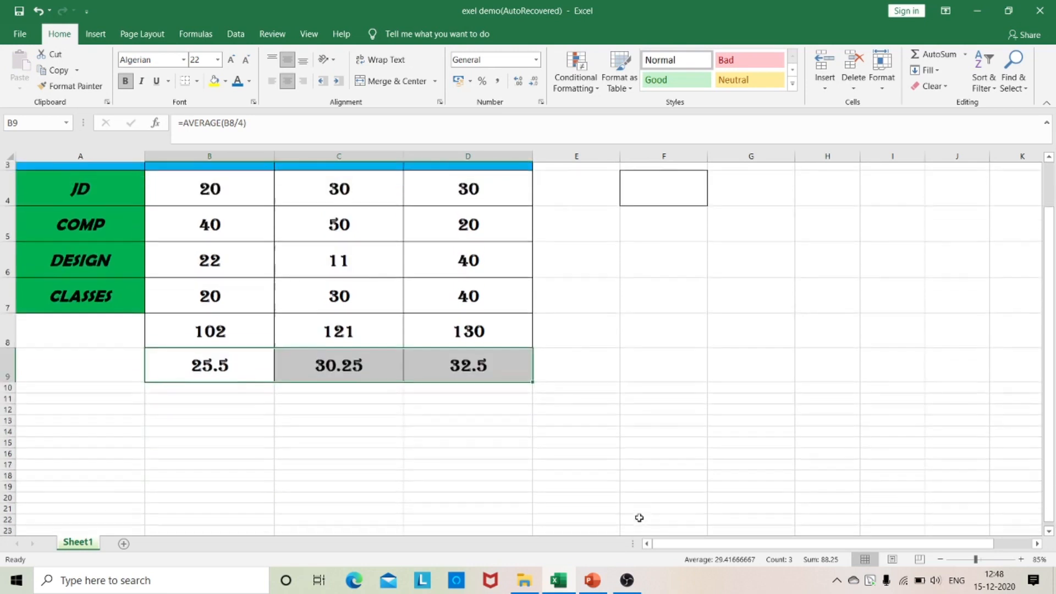
pyautogui.click(86, 322)
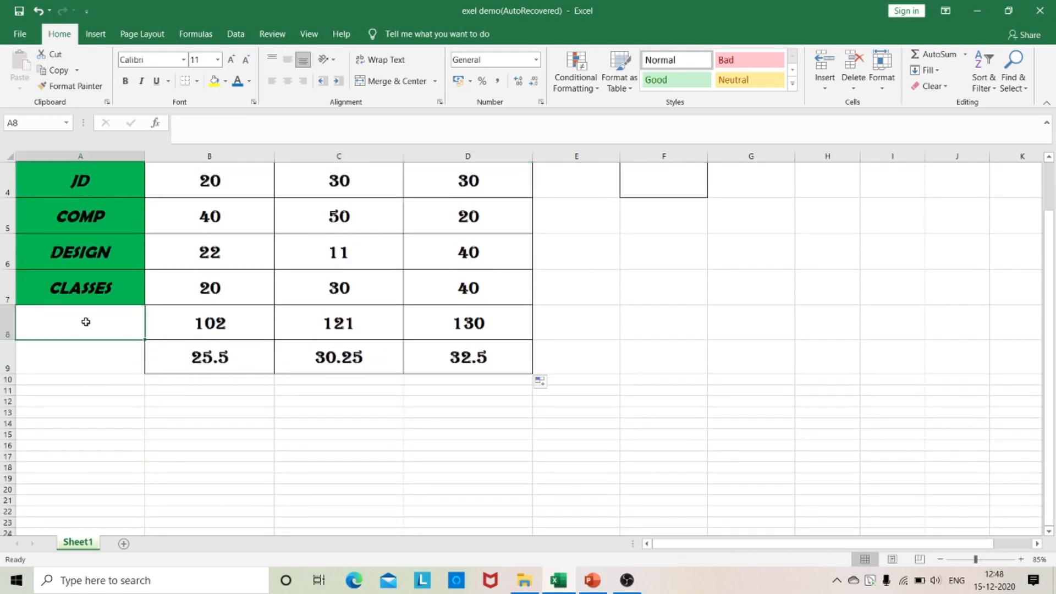
pyautogui.write('TOTAL')
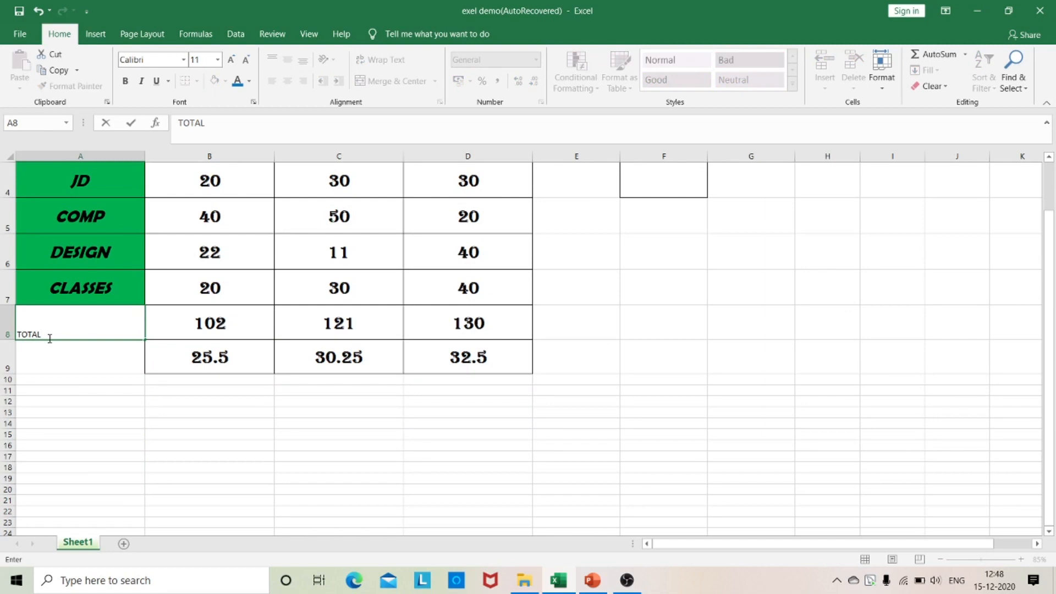
pyautogui.click(47, 355)
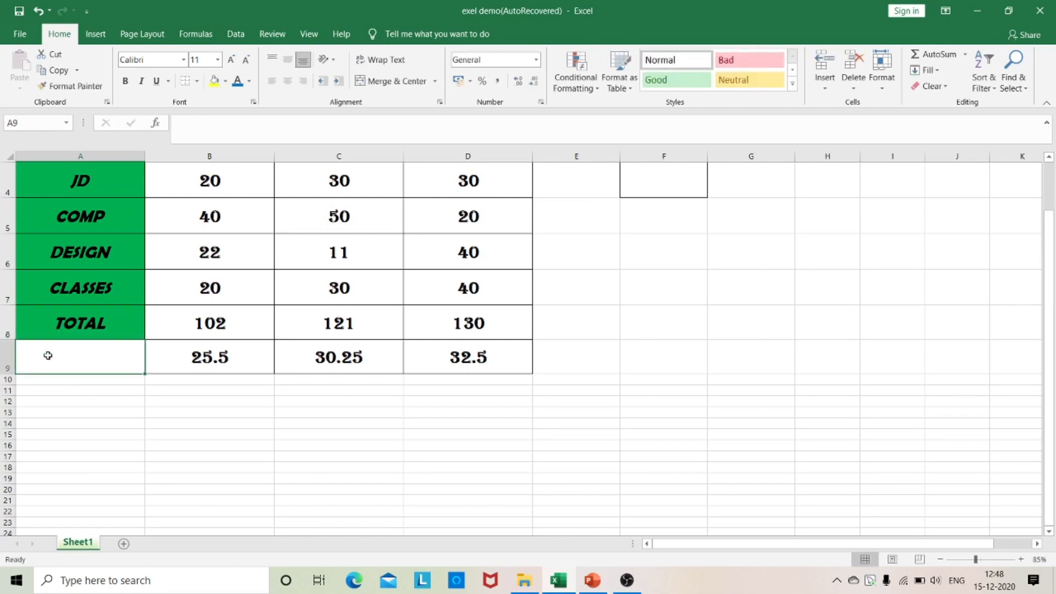
pyautogui.write('AVERAGE')
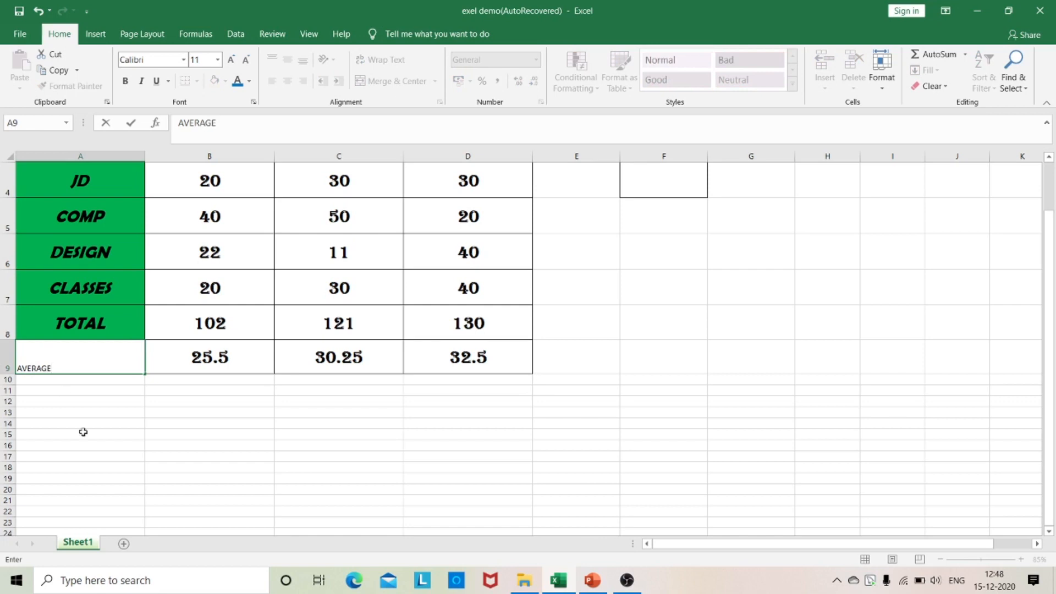
pyautogui.click(93, 435)
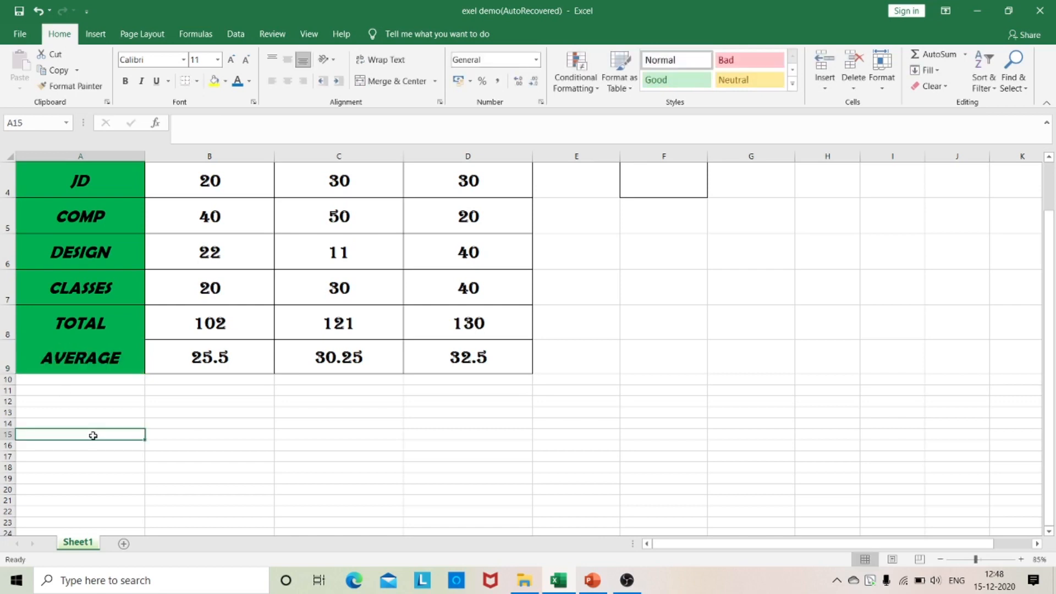
# - Increase the height of row 10 and enter the label COUNT in A10
pyautogui.scroll(1, 93, 435)
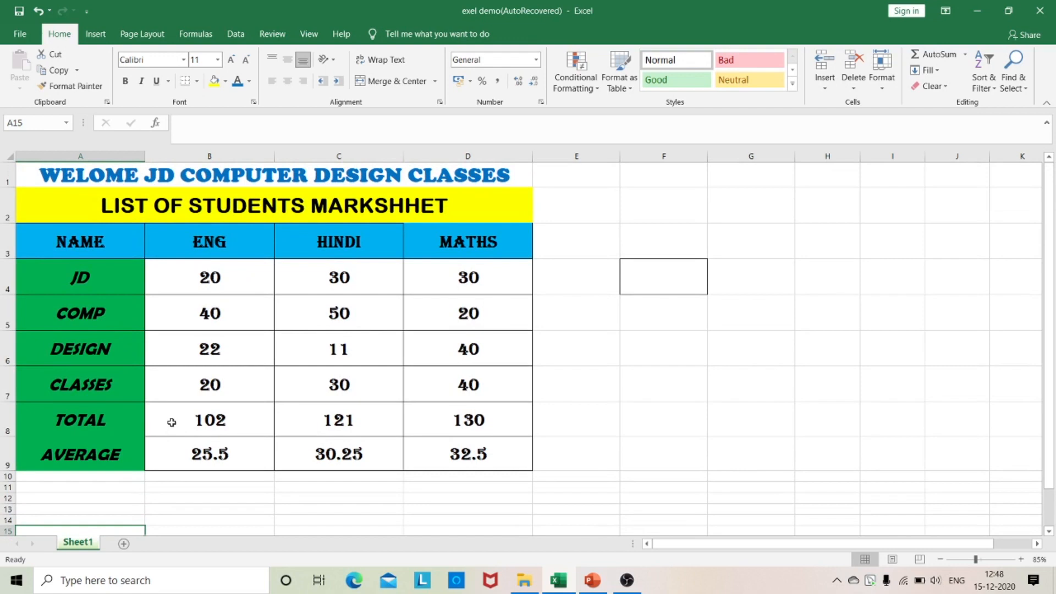
pyautogui.scroll(-1, 107, 444)
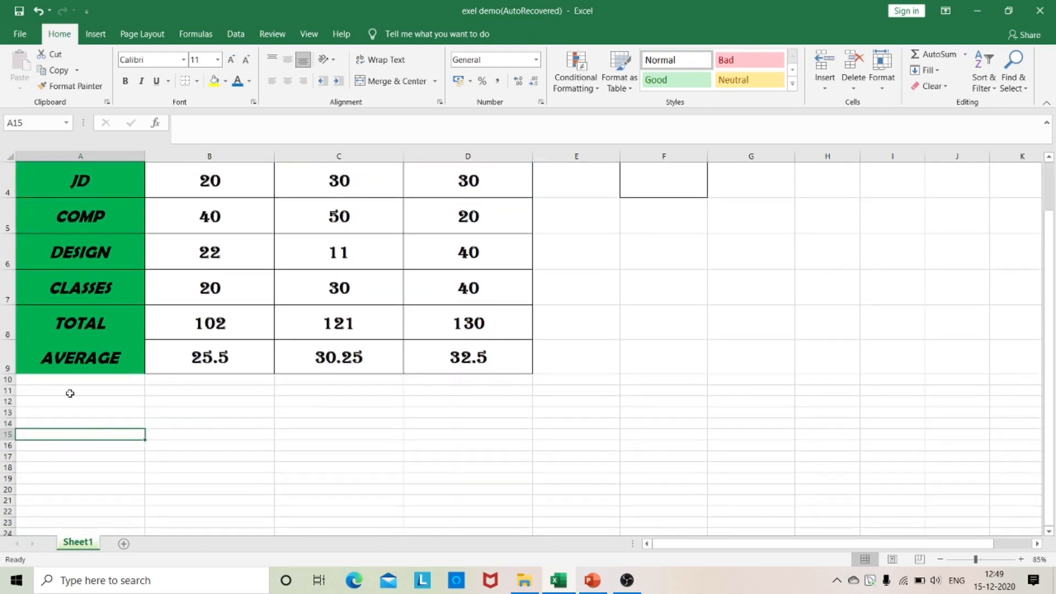
pyautogui.moveTo(16, 386); pyautogui.dragTo(16, 398)
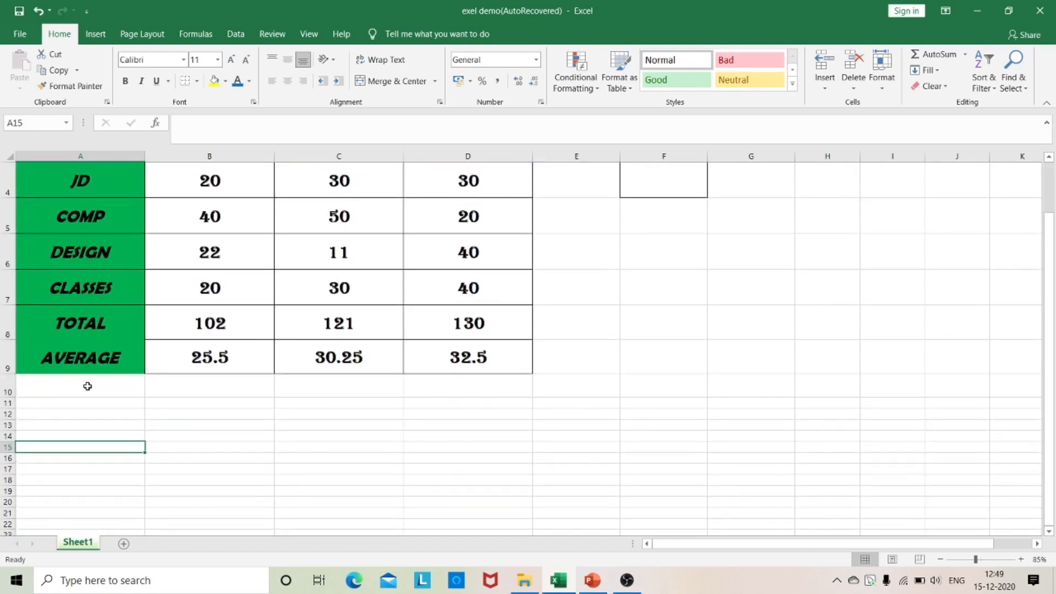
pyautogui.click(62, 389)
pyautogui.write('COUNT')
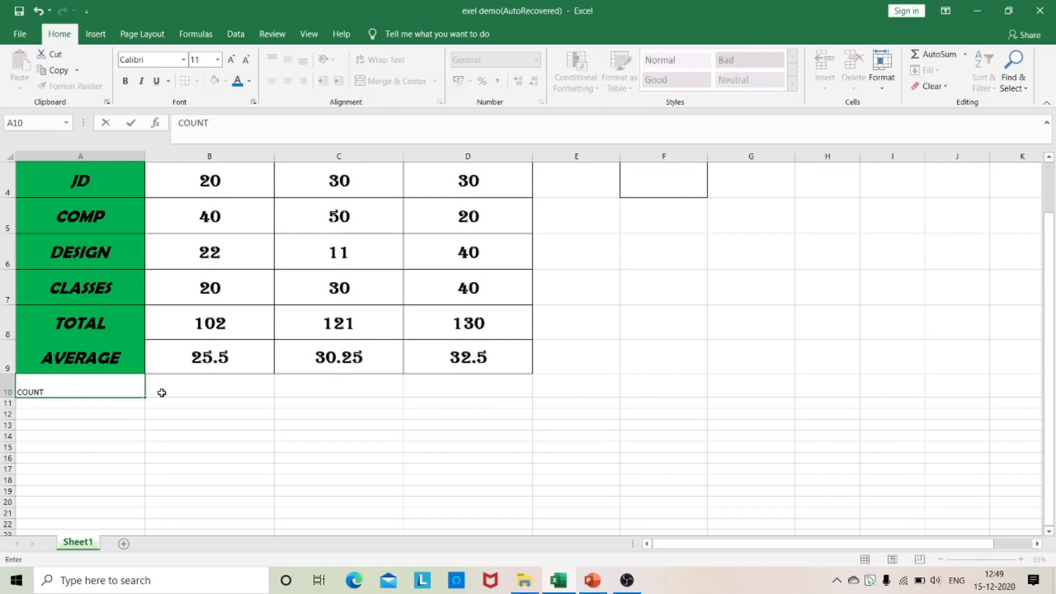
# - Count the ENG marks in cell B10 with the formula =COUNT(B4:B7)
pyautogui.click(230, 385)
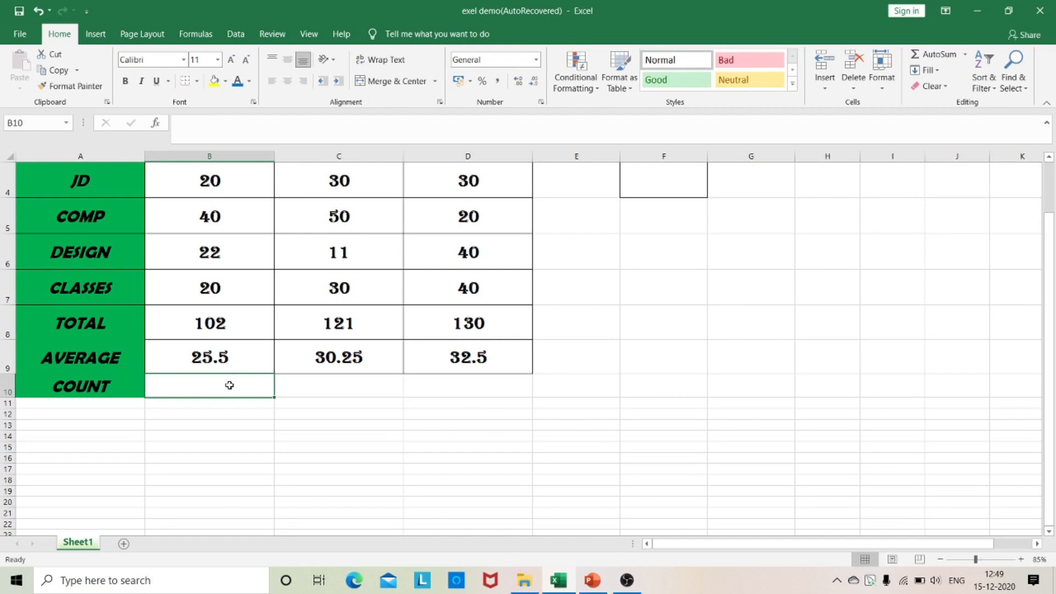
pyautogui.write('=C')
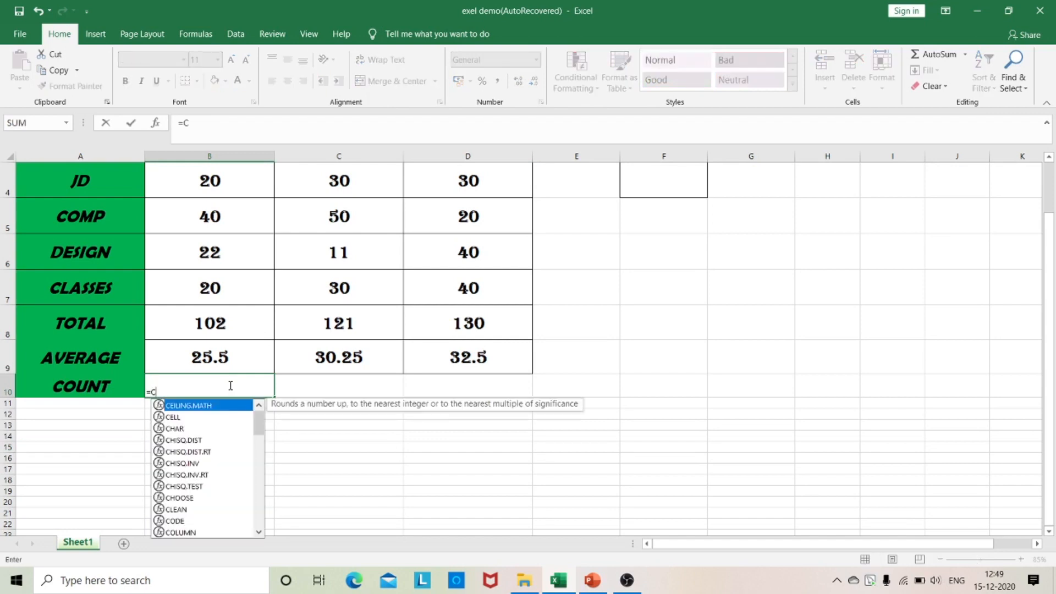
pyautogui.write('OUNT(')
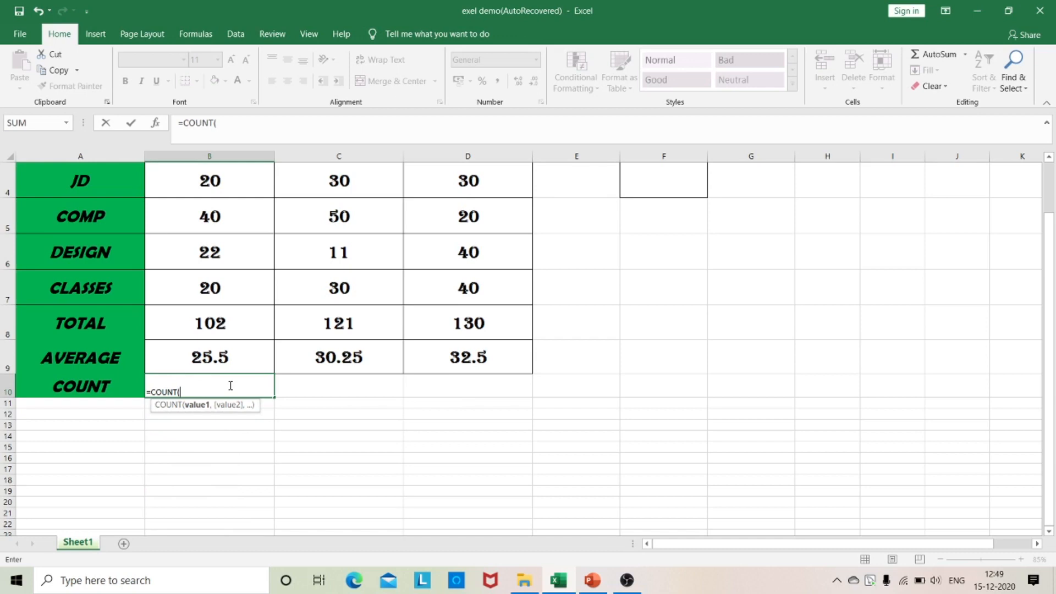
pyautogui.scroll(1, 525, 344)
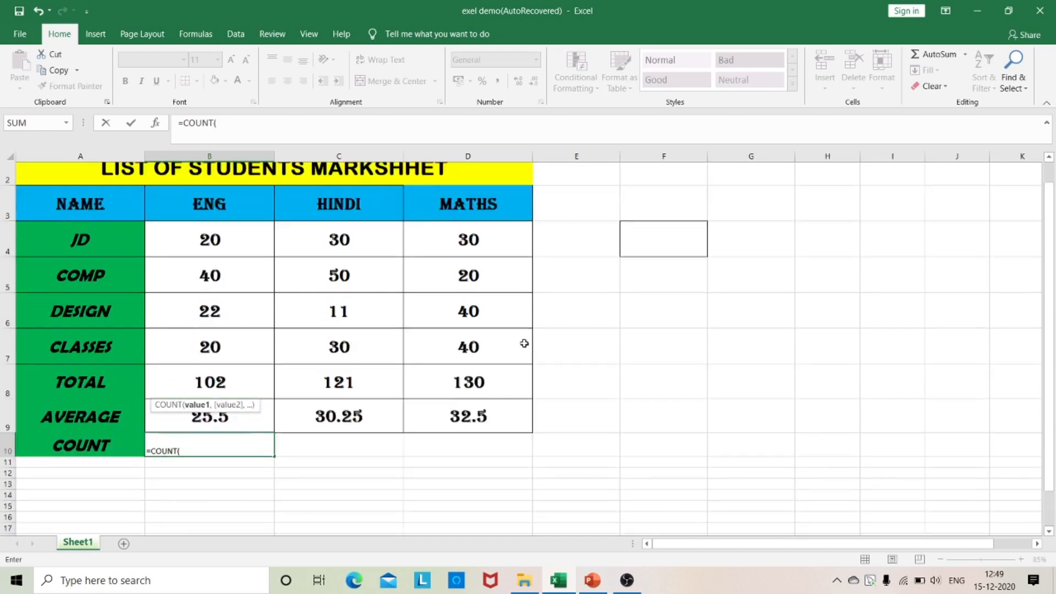
pyautogui.moveTo(185, 279); pyautogui.dragTo(203, 380)
pyautogui.write(')')
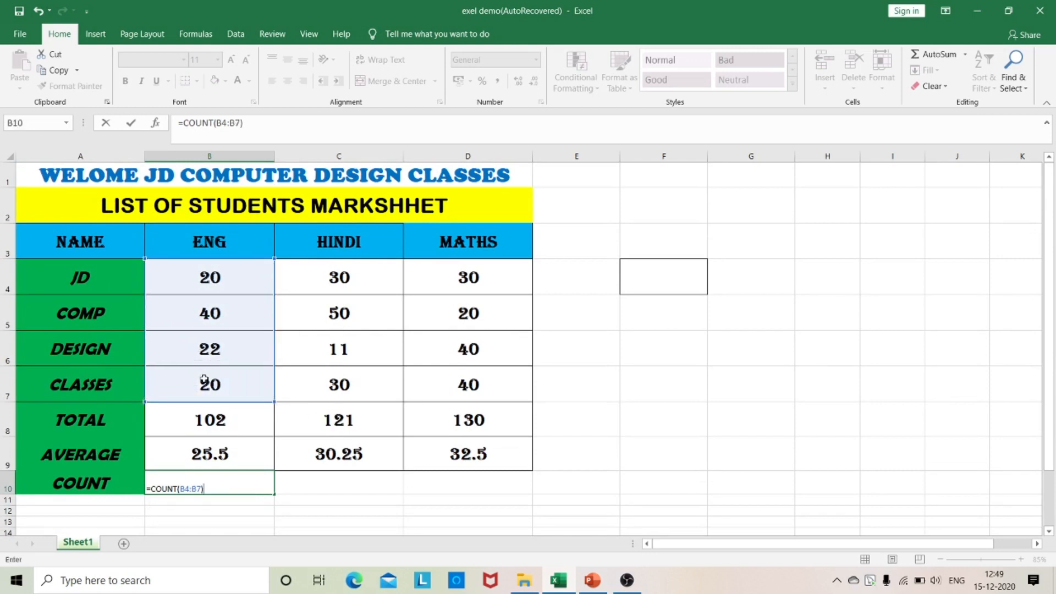
pyautogui.press('Return')
# - Copy the formatting of B9 onto the count in B10 and fill the COUNT formula across to D10
pyautogui.click(391, 484)
pyautogui.click(245, 479)
pyautogui.click(244, 462)
pyautogui.click(76, 86)
pyautogui.click(221, 480)
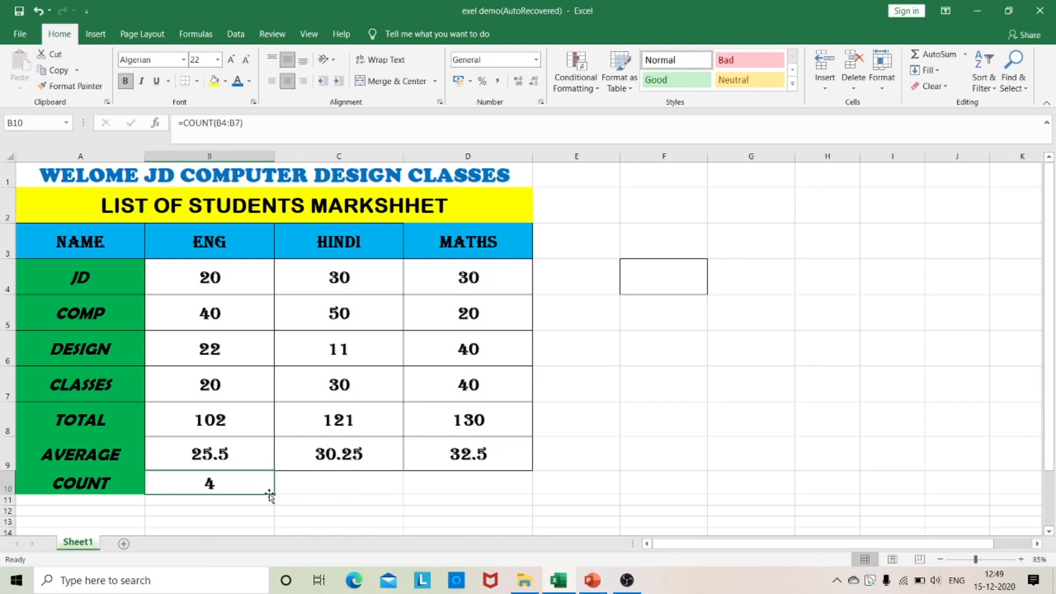
pyautogui.moveTo(275, 496); pyautogui.dragTo(511, 488)
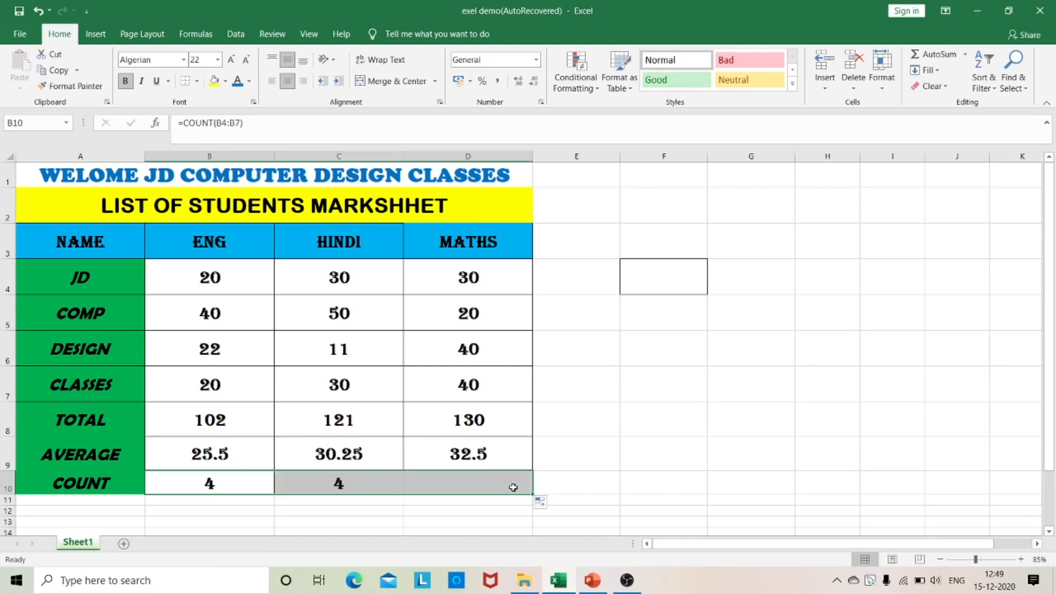
# - Increase the height of row 11 and enter the label MAX in A11
pyautogui.scroll(-2, 639, 457)
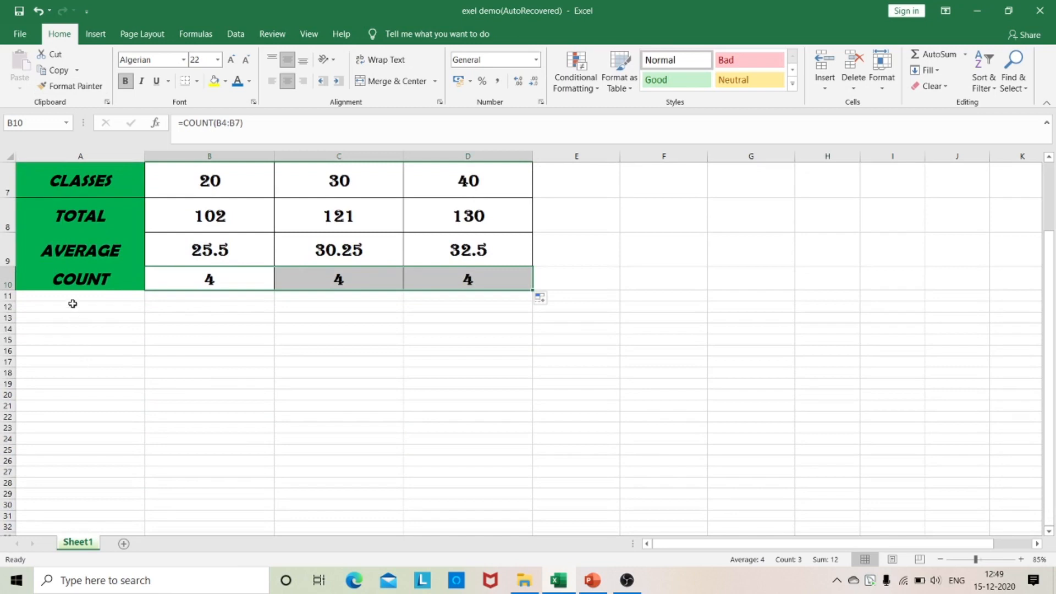
pyautogui.moveTo(9, 301); pyautogui.dragTo(8, 324)
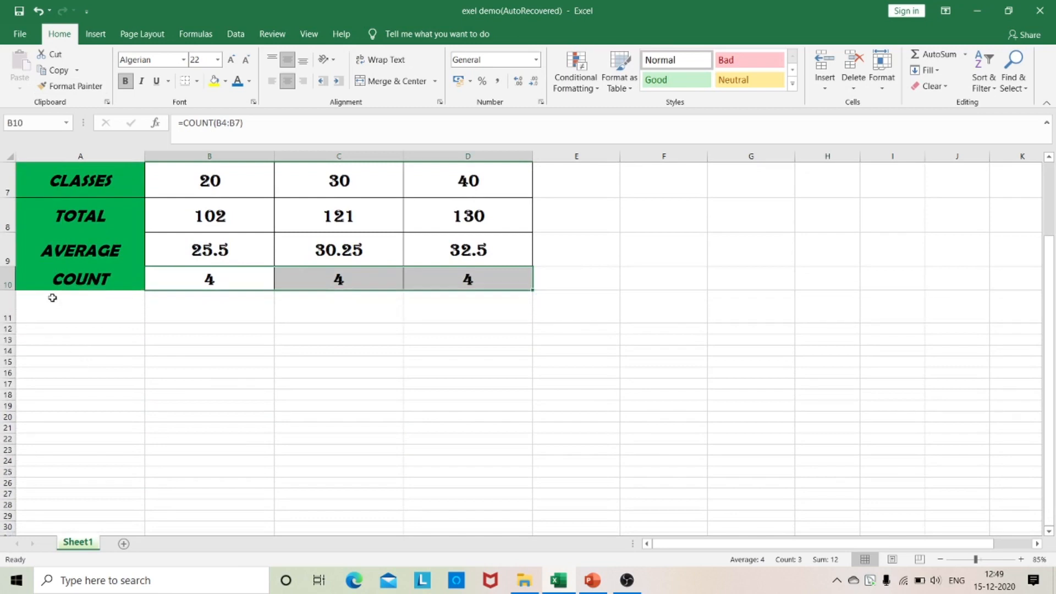
pyautogui.click(52, 303)
pyautogui.write('M')
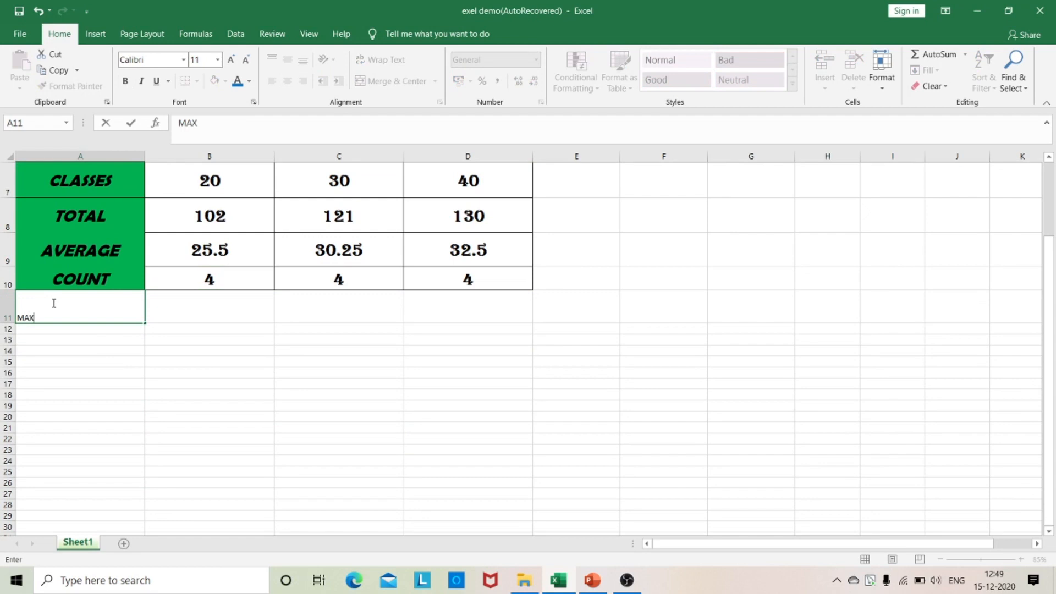
pyautogui.write('AX')
# - Find the highest ENG mark in cell B11 with the formula =MAX(B4:B7)
pyautogui.click(184, 302)
pyautogui.scroll(2, 253, 330)
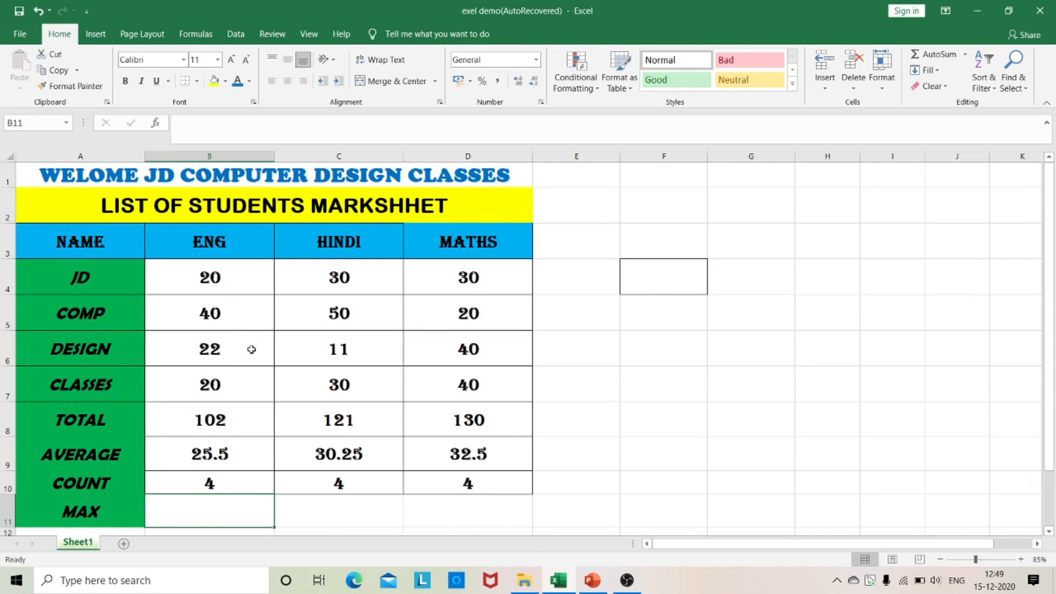
pyautogui.scroll(-1, 216, 417)
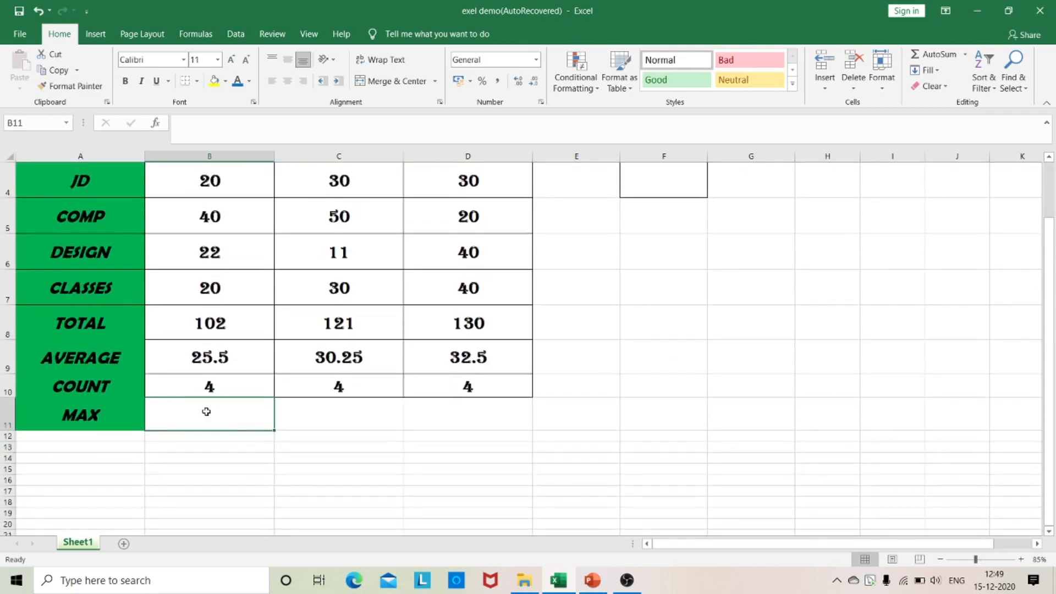
pyautogui.write('=MAX(')
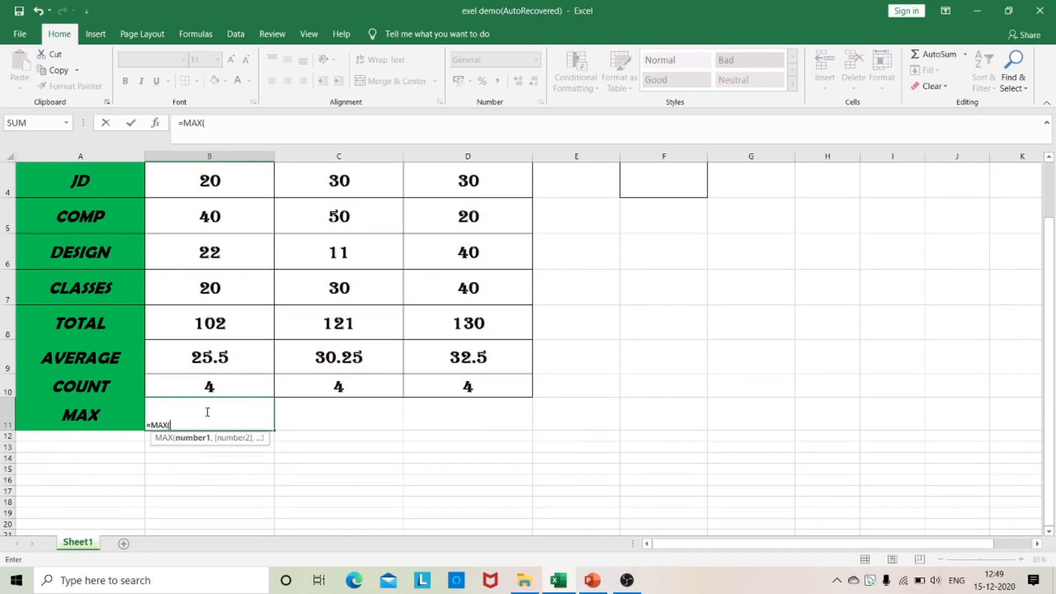
pyautogui.scroll(1, 286, 425)
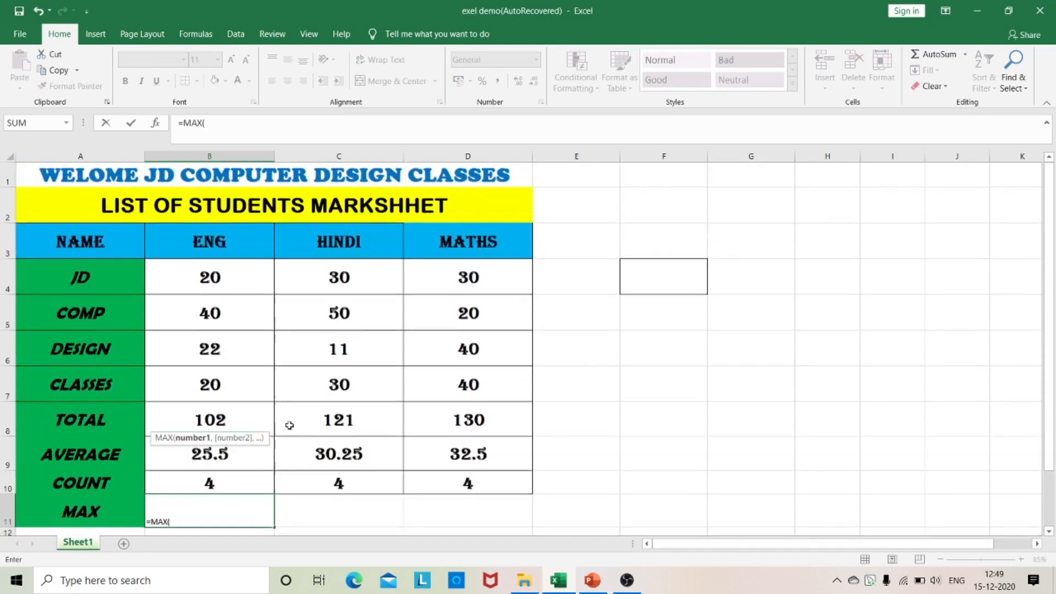
pyautogui.click(233, 283)
pyautogui.moveTo(232, 300); pyautogui.dragTo(234, 391)
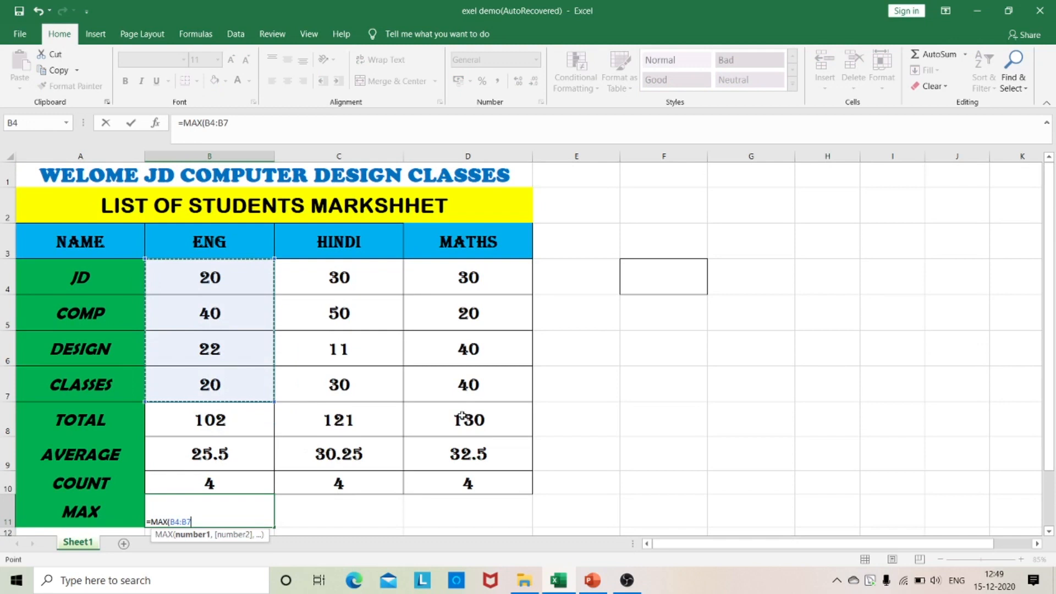
pyautogui.write(')')
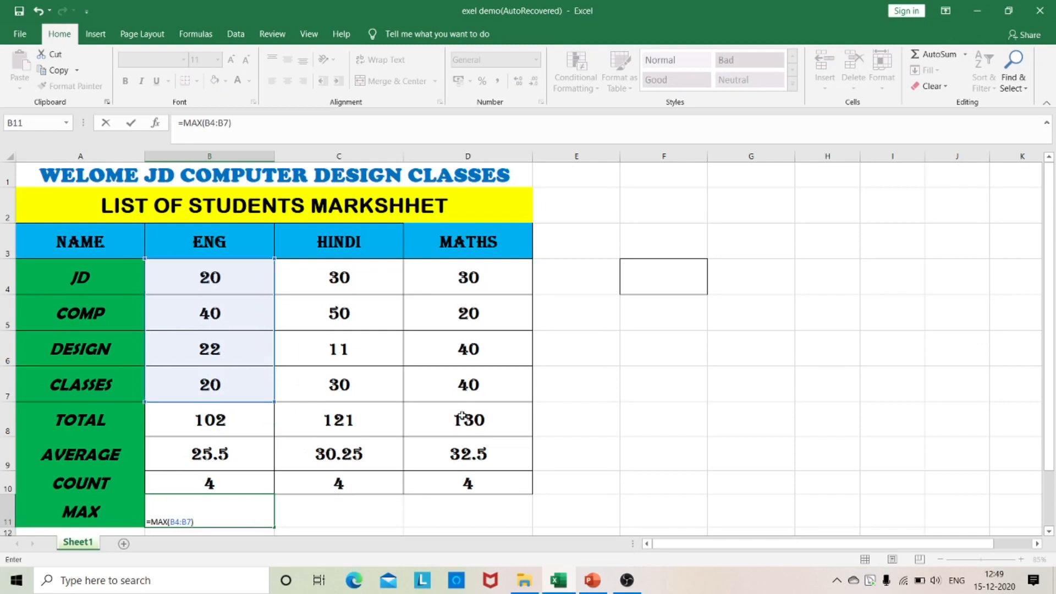
pyautogui.scroll(-1, 462, 418)
pyautogui.click(242, 491)
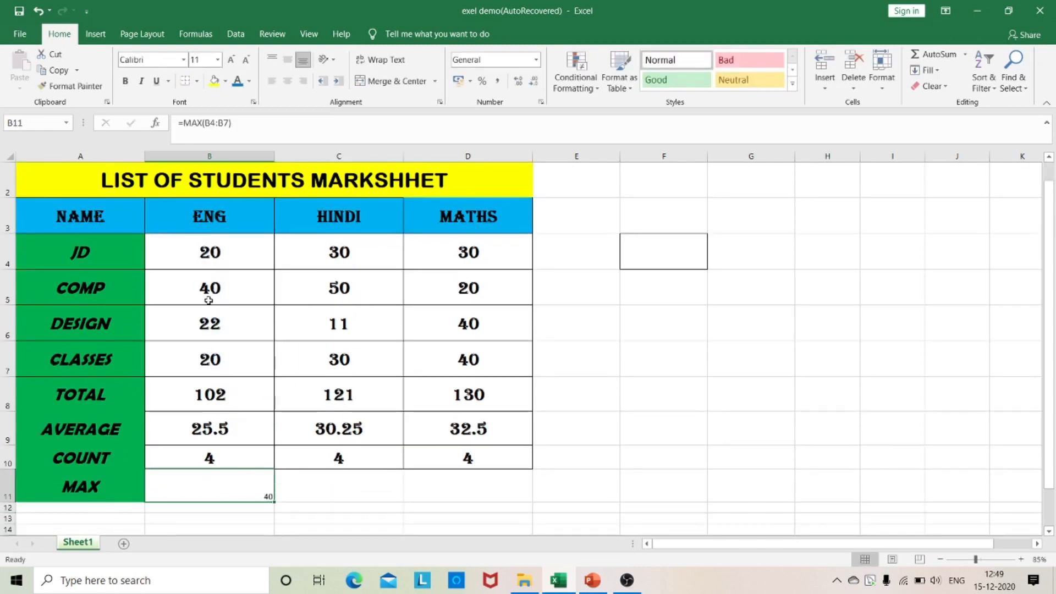
# - Copy the formatting of the ENG count in B10 onto the MAX result in B11
pyautogui.click(72, 86)
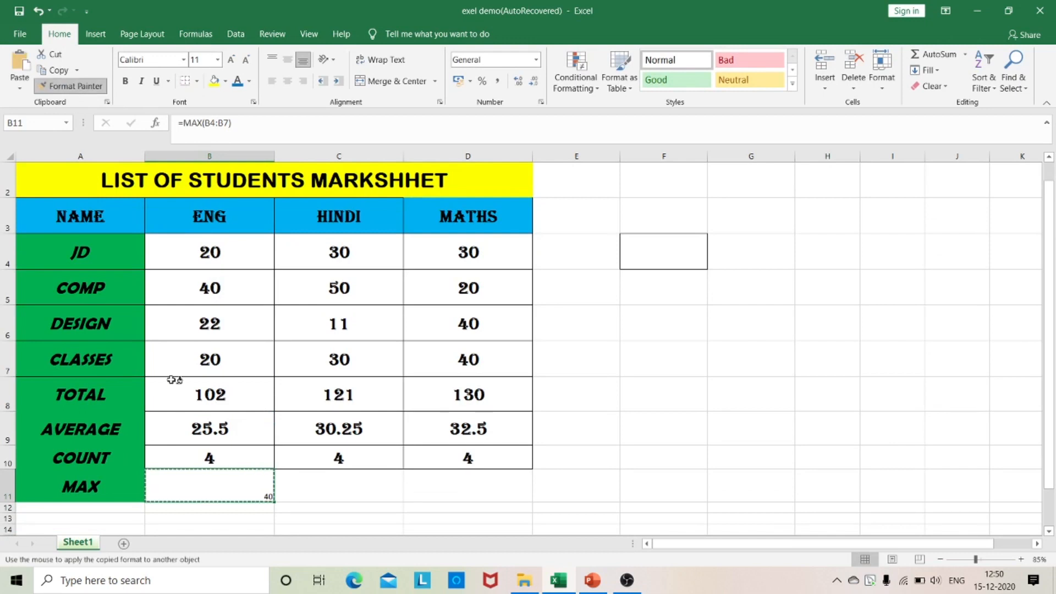
pyautogui.click(226, 490)
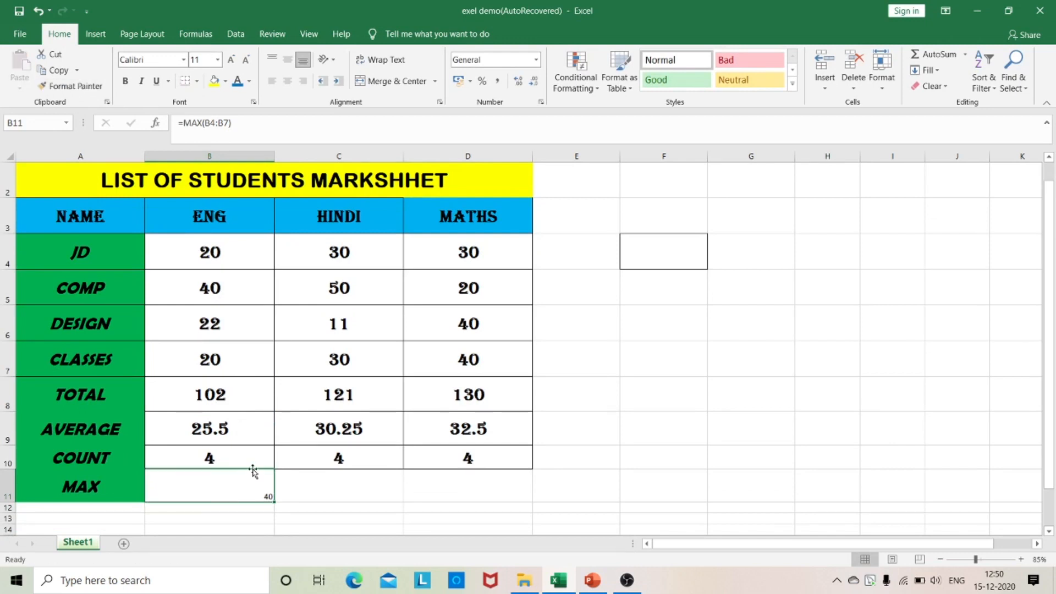
pyautogui.click(252, 451)
pyautogui.click(72, 86)
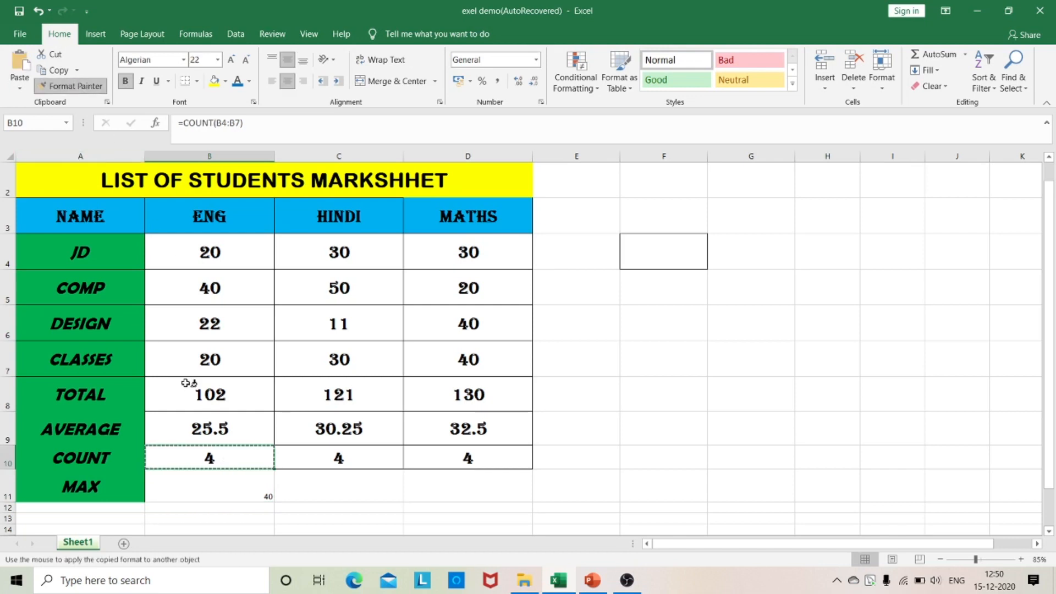
pyautogui.click(223, 482)
pyautogui.scroll(-2, 447, 498)
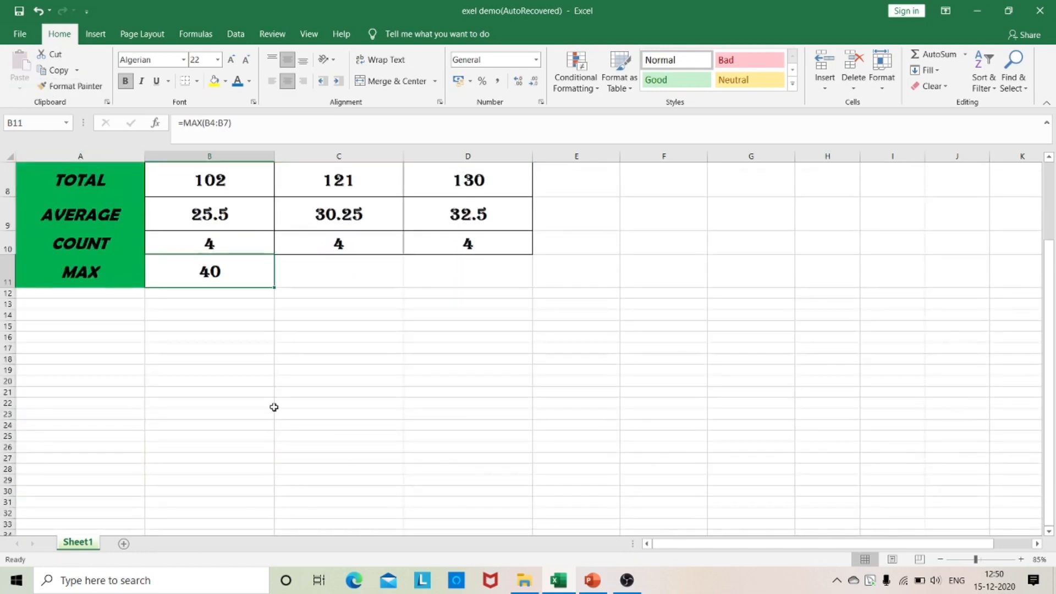
# - Fill the MAX formula from B11 across to D11 and compare each subject's marks in rows 4 to 7 with its maximum
pyautogui.scroll(1, 274, 407)
pyautogui.moveTo(274, 395); pyautogui.dragTo(527, 390)
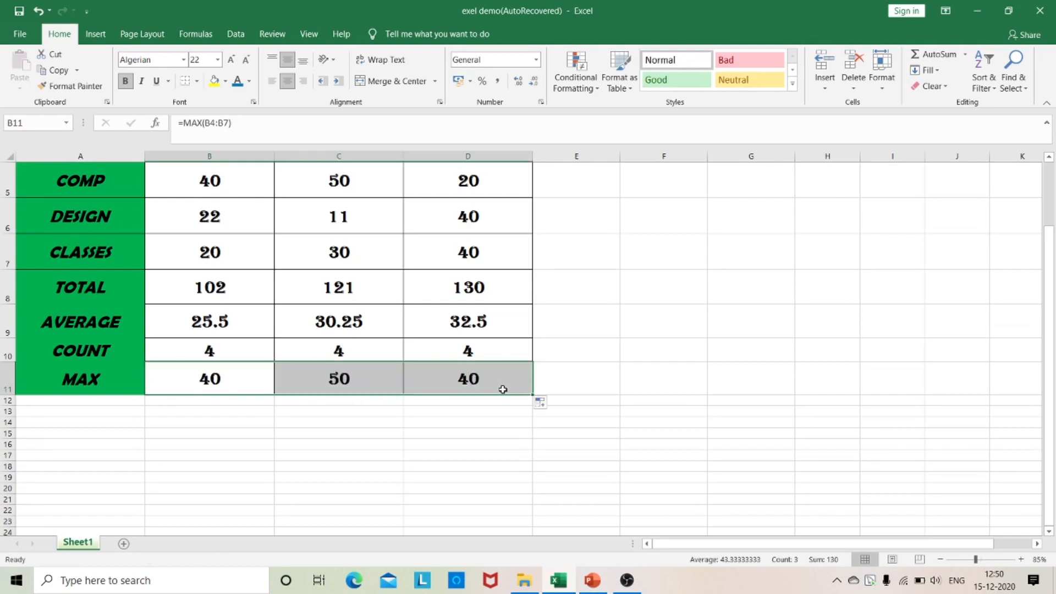
pyautogui.scroll(1, 385, 368)
pyautogui.moveTo(218, 259); pyautogui.dragTo(232, 360)
pyautogui.moveTo(347, 252); pyautogui.dragTo(349, 351)
pyautogui.moveTo(457, 261); pyautogui.dragTo(470, 358)
pyautogui.click(489, 479)
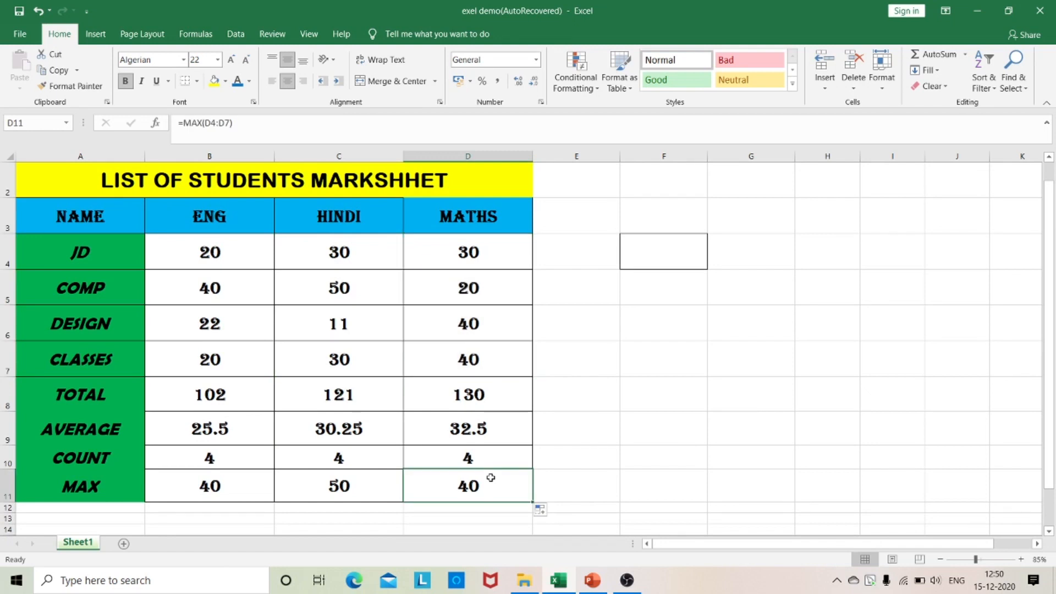
# - Increase the height of row 12 and enter the label MIN in A12
pyautogui.scroll(-1, 21, 419)
pyautogui.moveTo(16, 408); pyautogui.dragTo(15, 430)
pyautogui.click(54, 404)
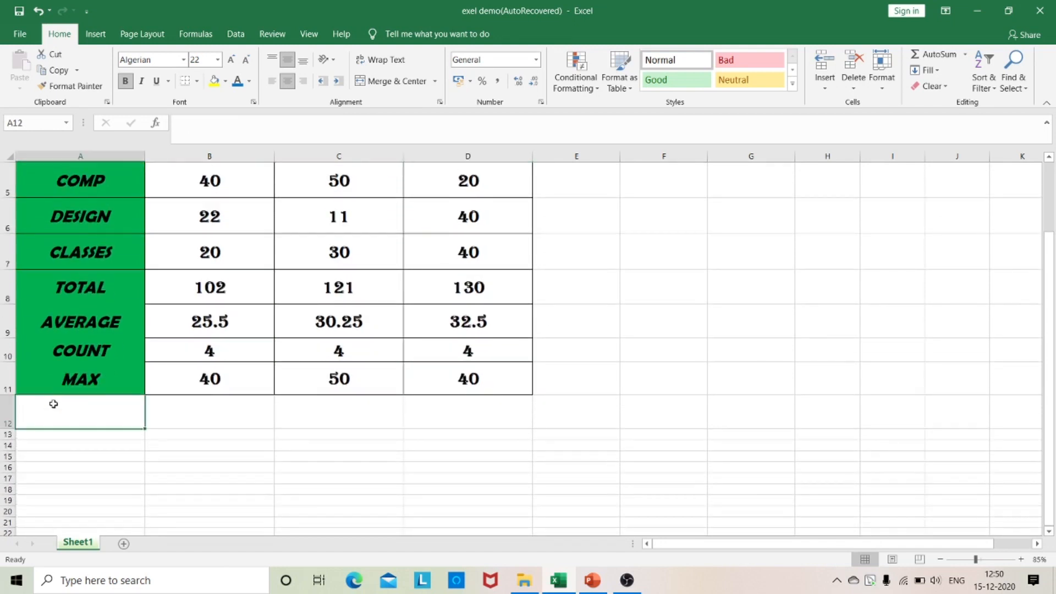
pyautogui.write('MIN')
# - Find the lowest mark across all three subjects in B12 with the formula =MIN(B4:D7) and check it against the marks
pyautogui.click(202, 417)
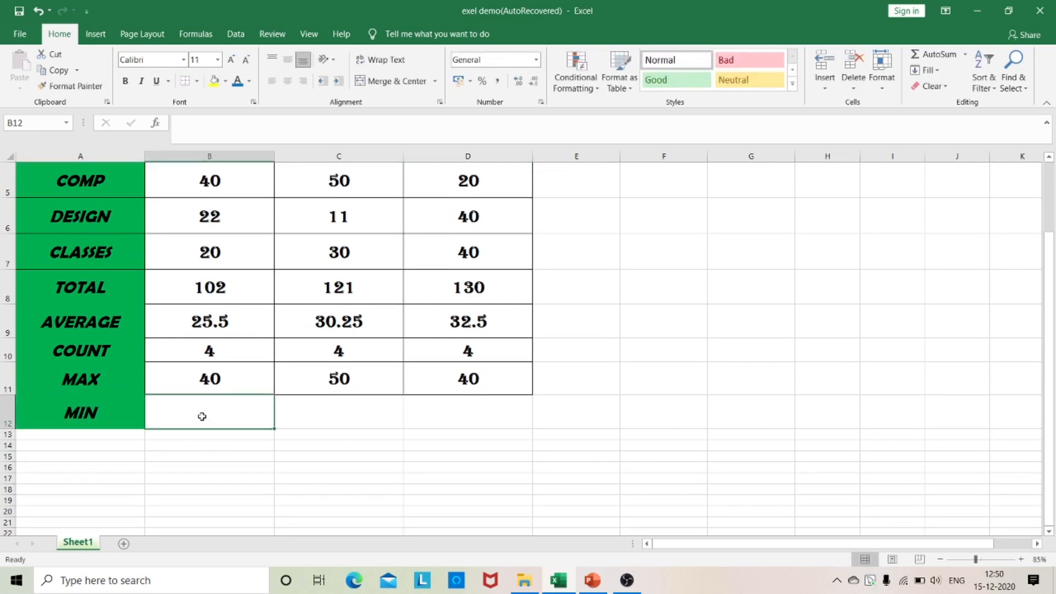
pyautogui.write('=MIN')
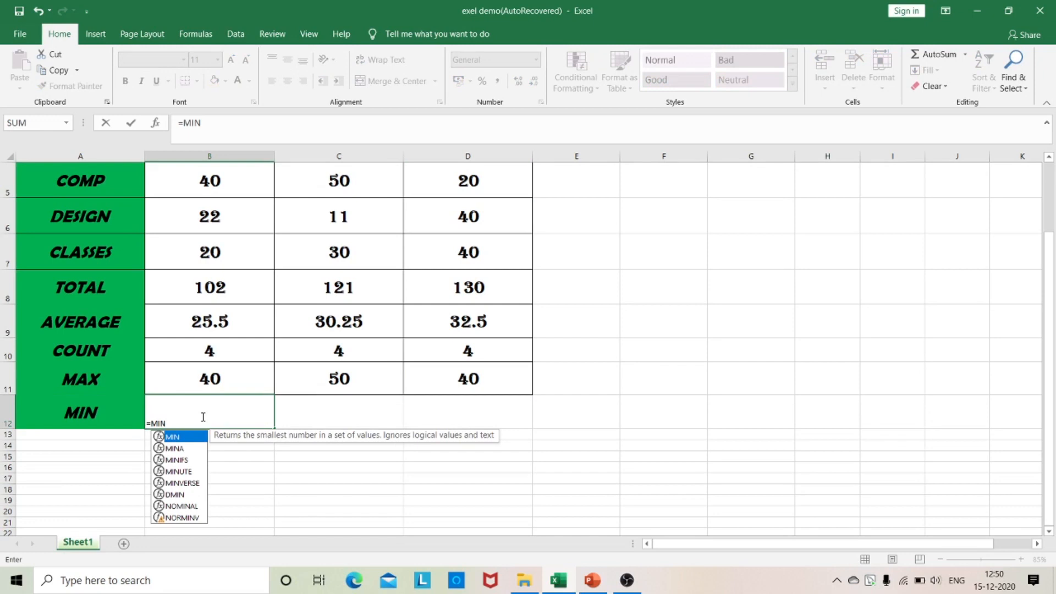
pyautogui.write('(')
pyautogui.scroll(1, 252, 361)
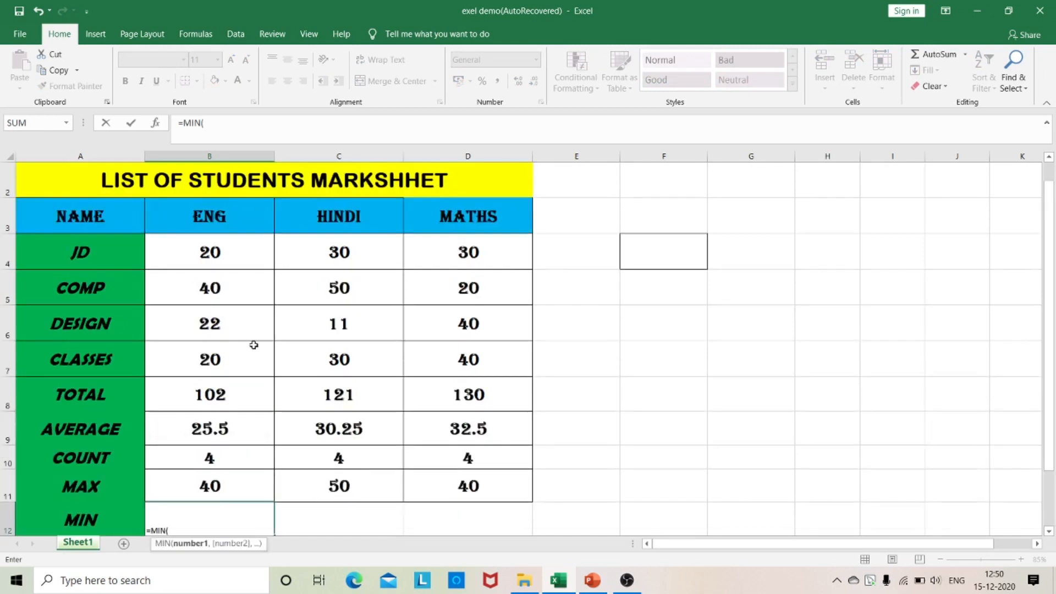
pyautogui.moveTo(229, 253); pyautogui.dragTo(472, 364)
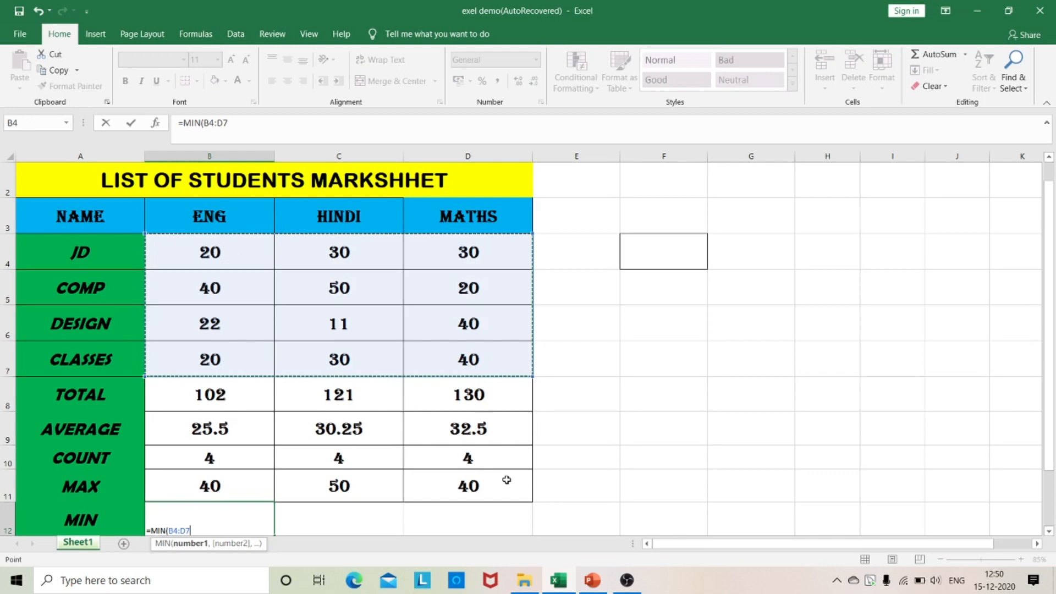
pyautogui.press('Return')
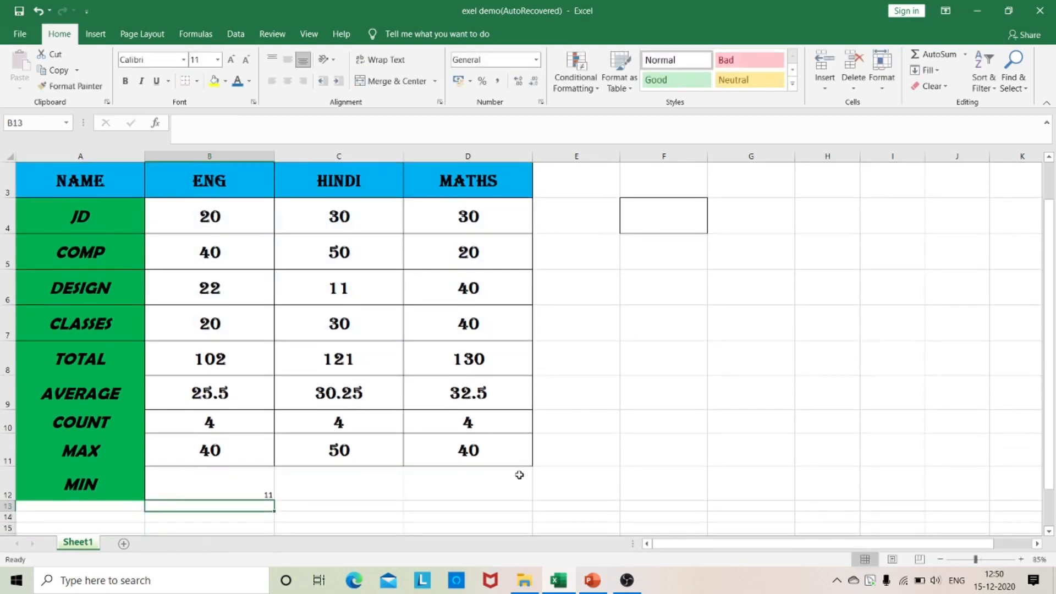
pyautogui.moveTo(201, 215); pyautogui.dragTo(476, 324)
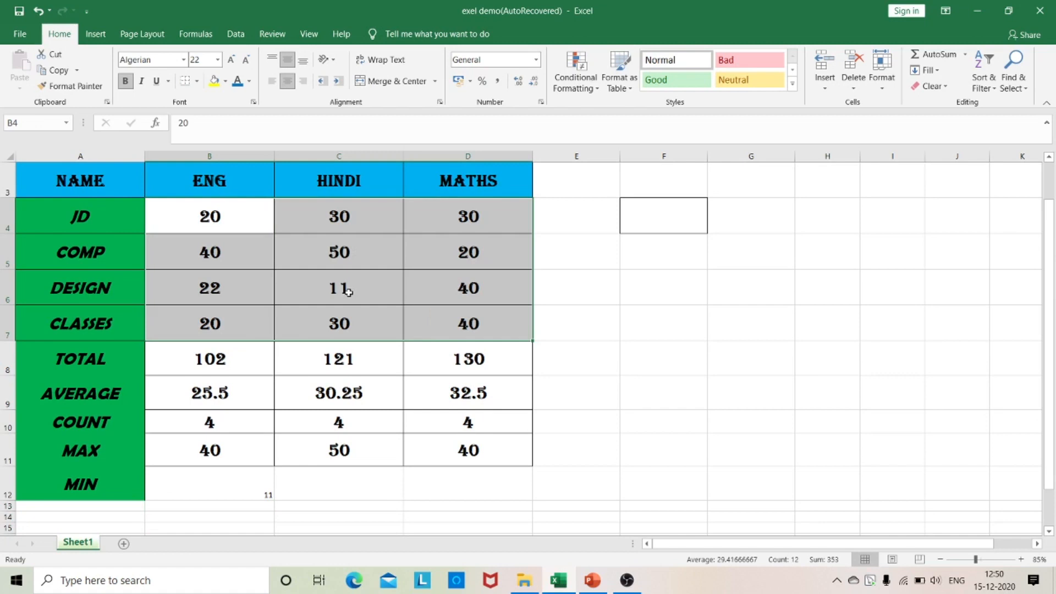
pyautogui.click(205, 486)
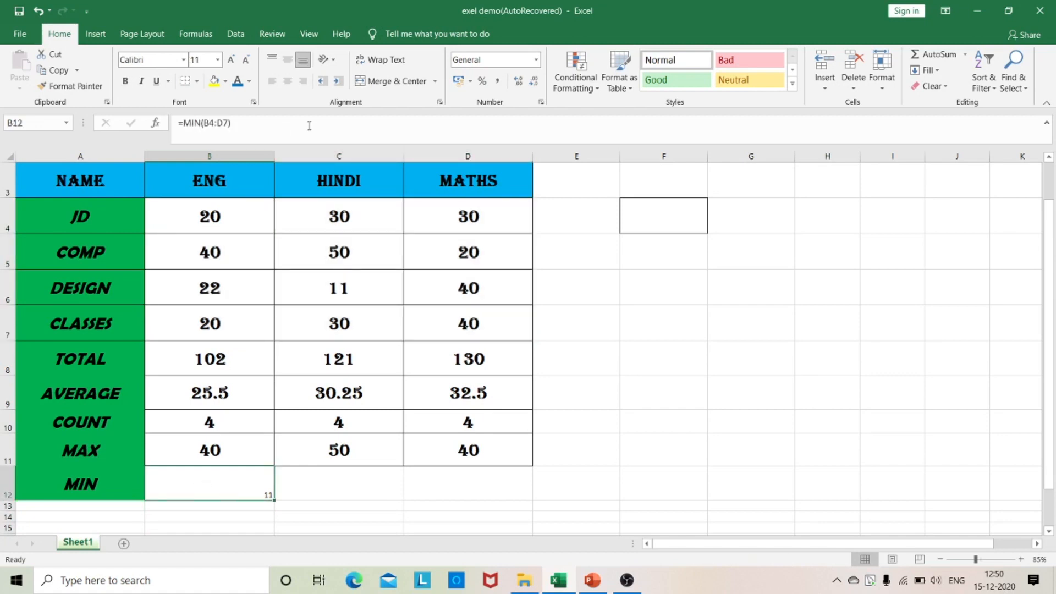
# - Copy the formatting of the MAX result in B11 onto the MIN result in B12
pyautogui.click(217, 451)
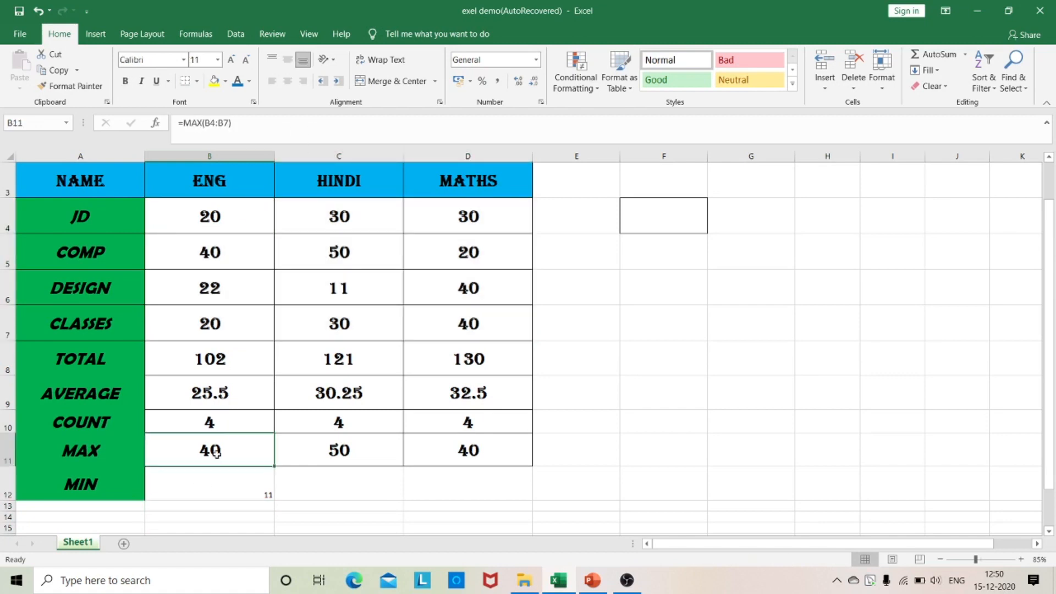
pyautogui.click(71, 86)
pyautogui.click(212, 484)
pyautogui.scroll(-2, 366, 517)
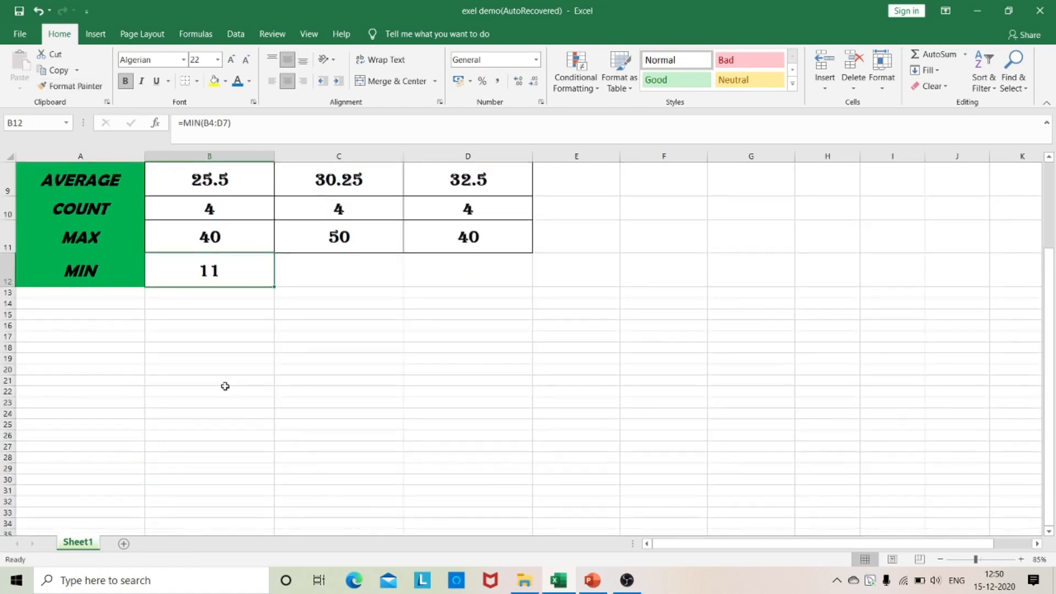
# - Review the MAX row and the marks in B4:D7 against the overall minimum in B12
pyautogui.scroll(3, 225, 381)
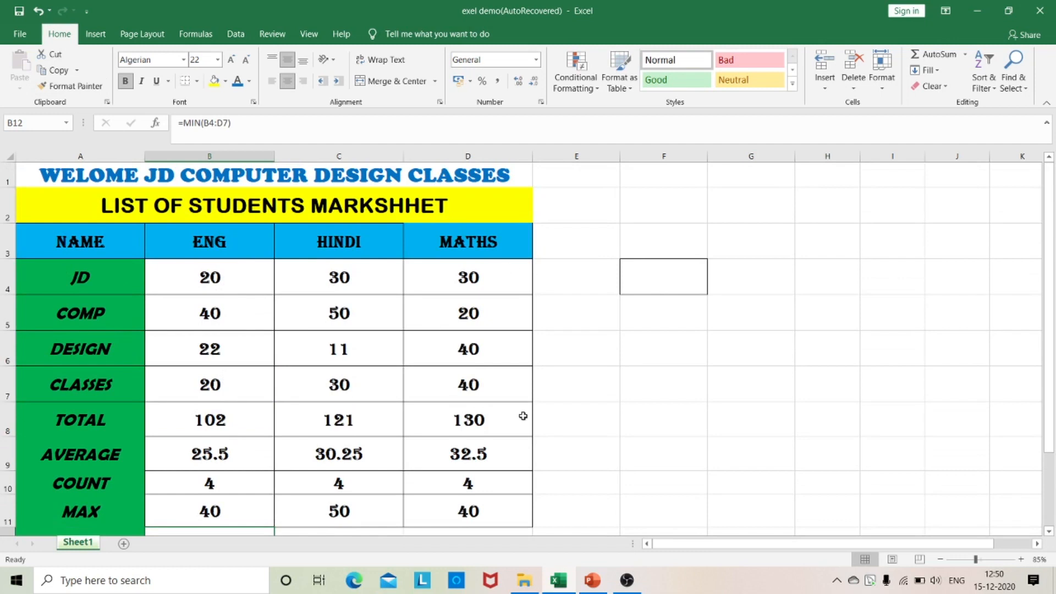
pyautogui.scroll(-2, 509, 446)
pyautogui.moveTo(259, 308); pyautogui.dragTo(412, 307)
pyautogui.click(398, 373)
pyautogui.click(184, 340)
pyautogui.scroll(2, 259, 349)
pyautogui.moveTo(209, 276); pyautogui.dragTo(490, 365)
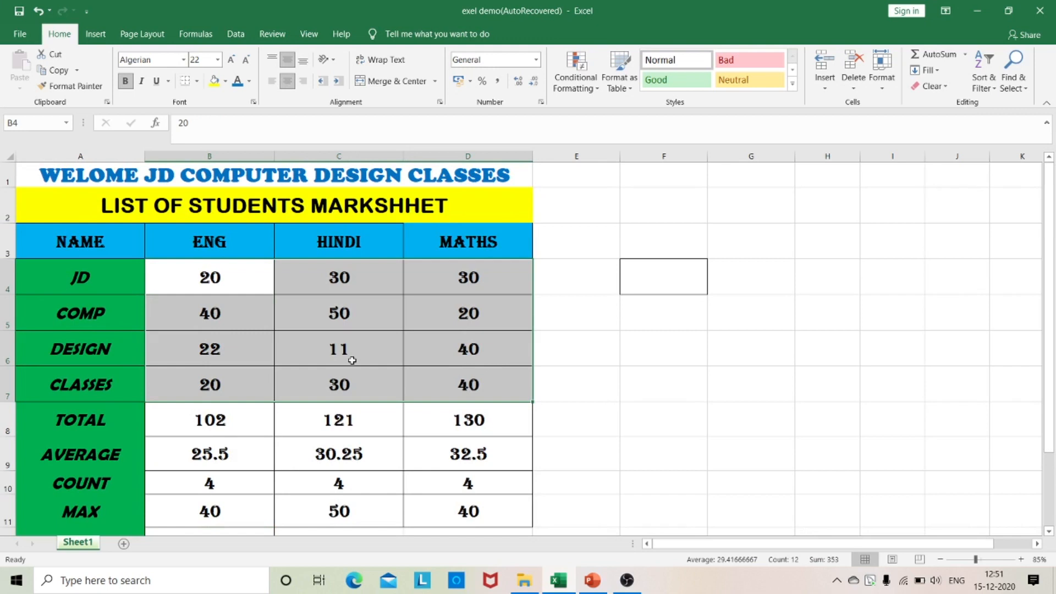
pyautogui.scroll(-2, 352, 360)
pyautogui.click(223, 350)
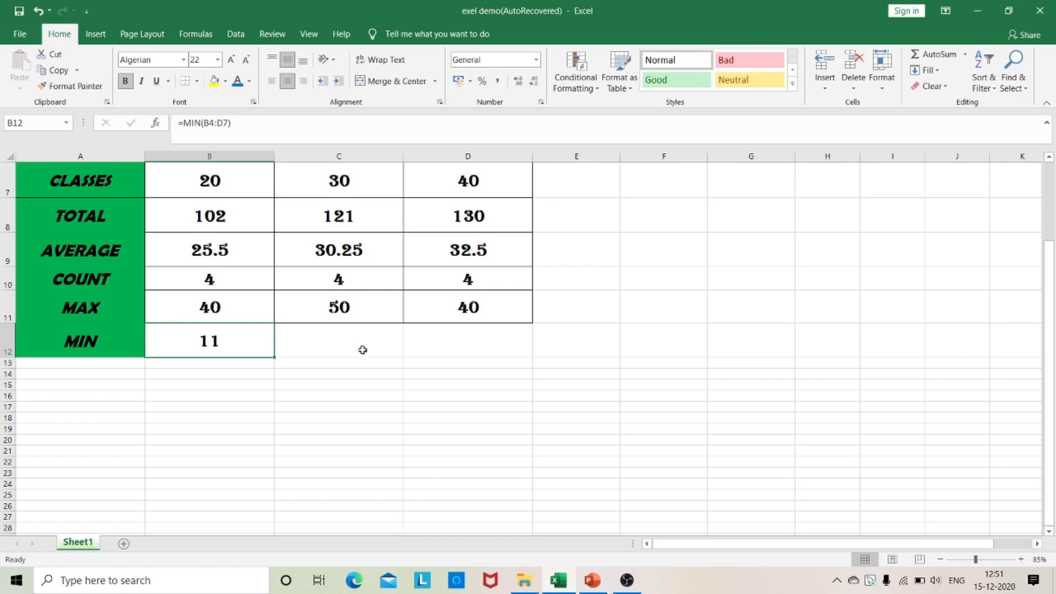
pyautogui.click(842, 585)
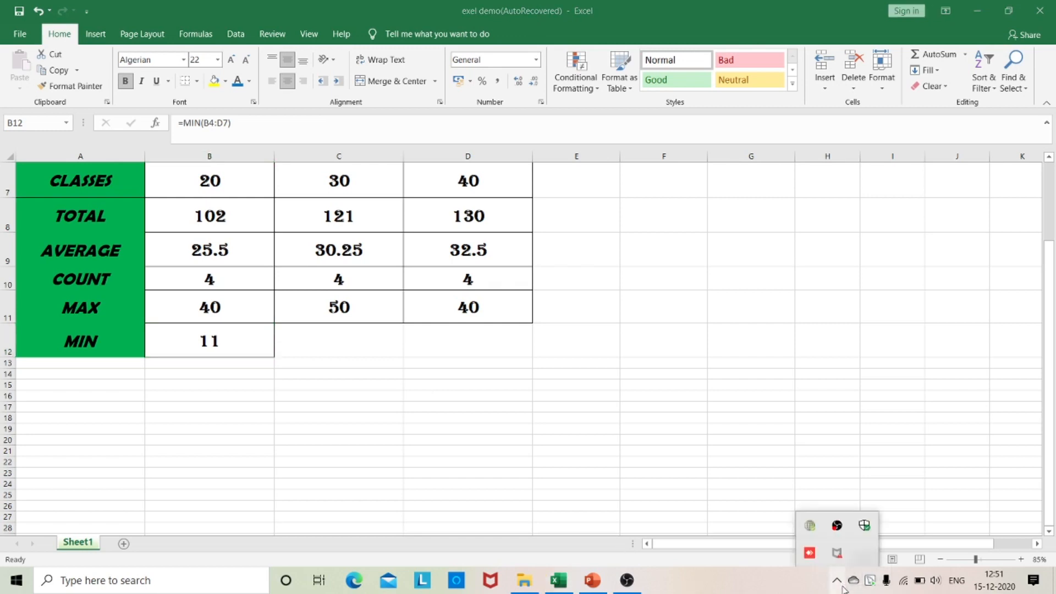